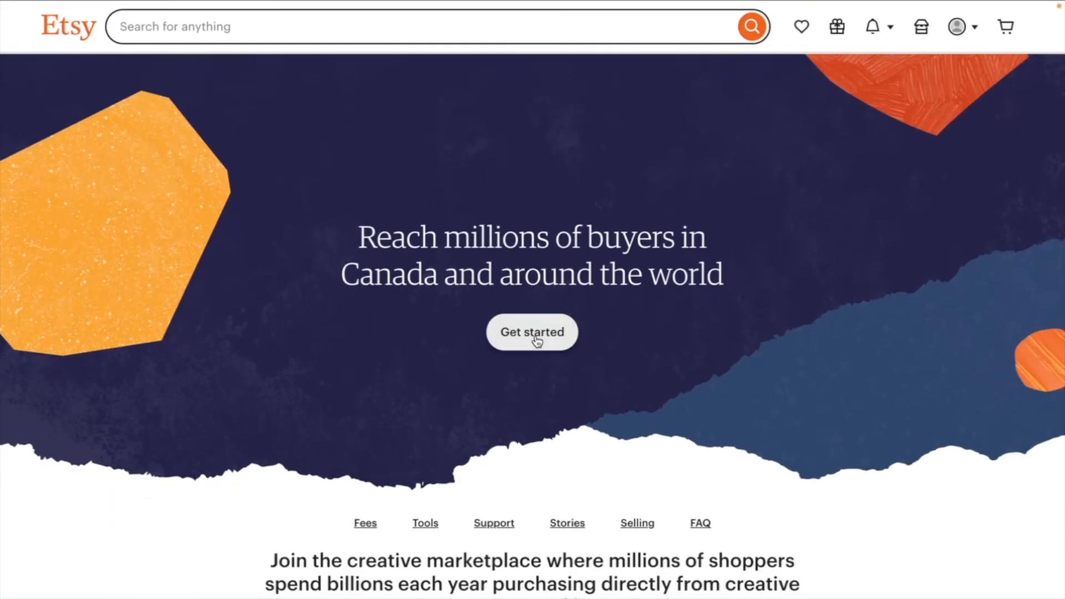
- Start the seller sign-up and answer that you're curious about selling but don't know what to sell yet
click(537, 340)
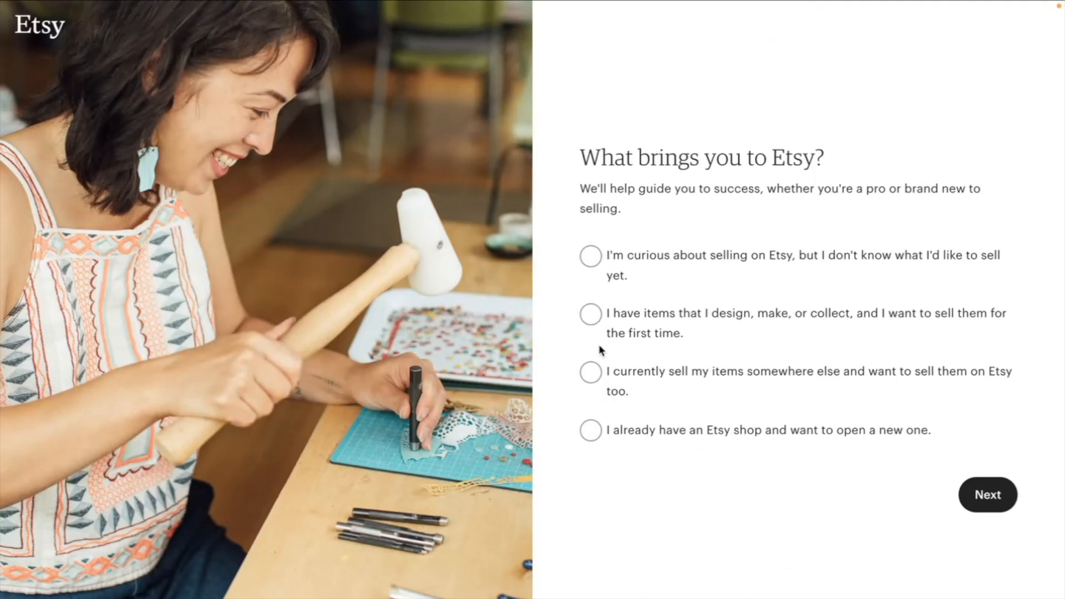
click(592, 270)
click(982, 494)
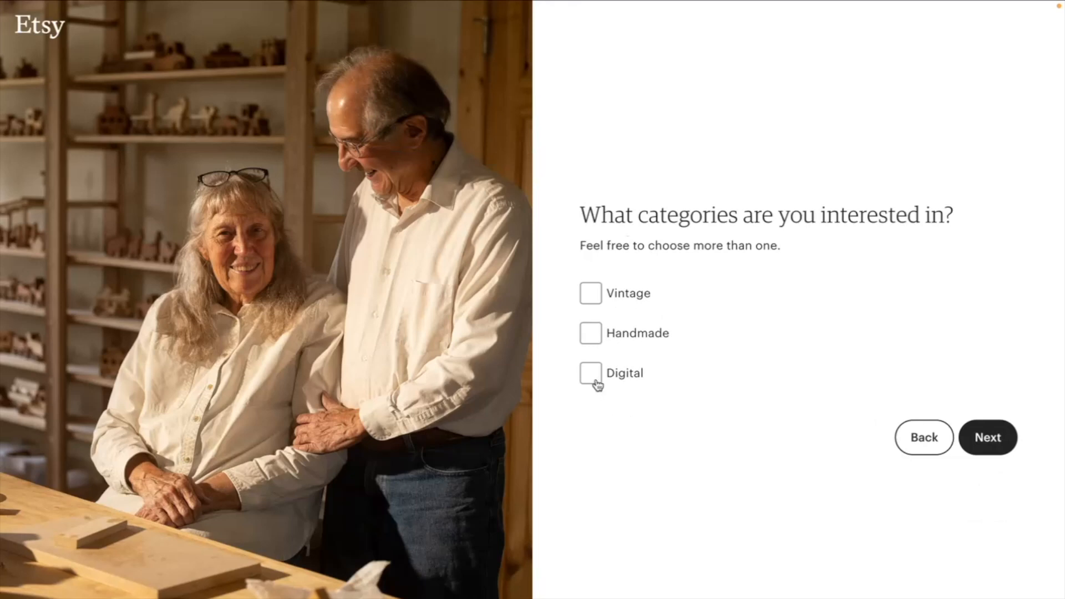
- Choose Vintage as the category of interest and continue
click(590, 293)
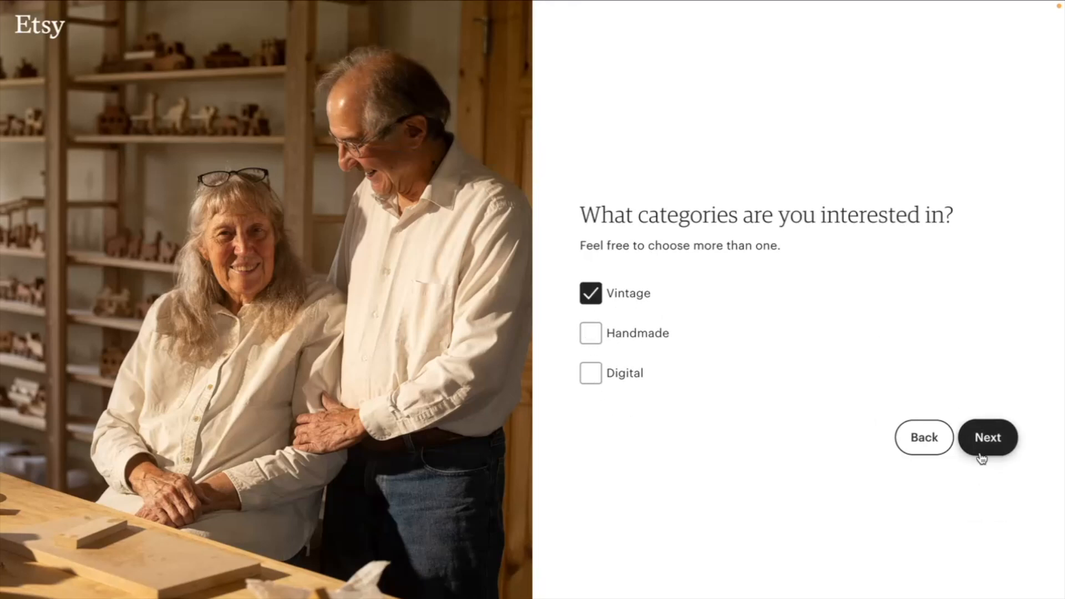
click(980, 458)
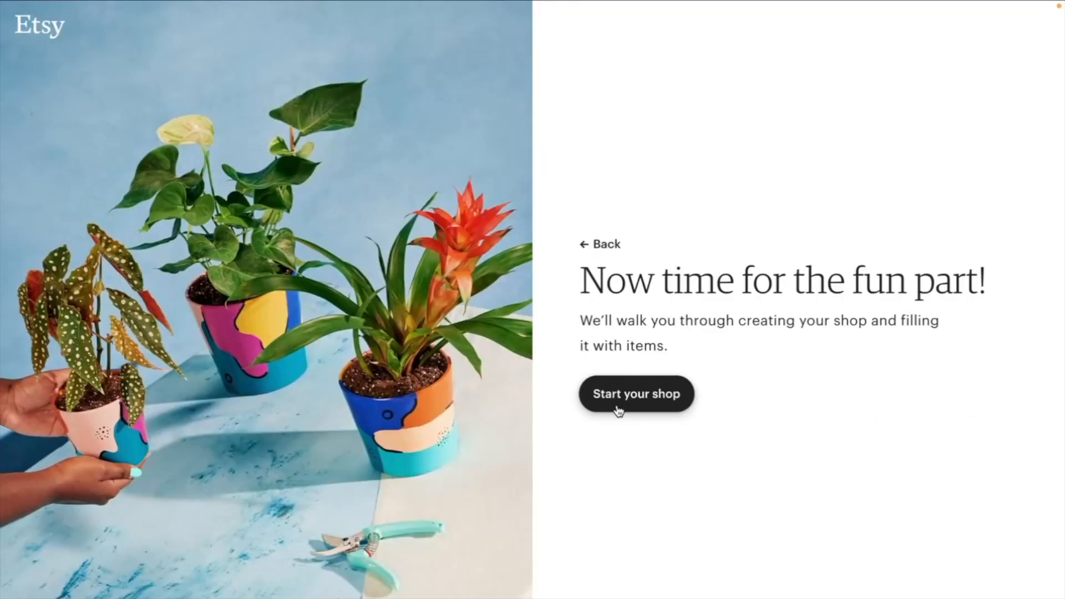
- Start your shop and set the shop language to English
click(619, 410)
click(428, 249)
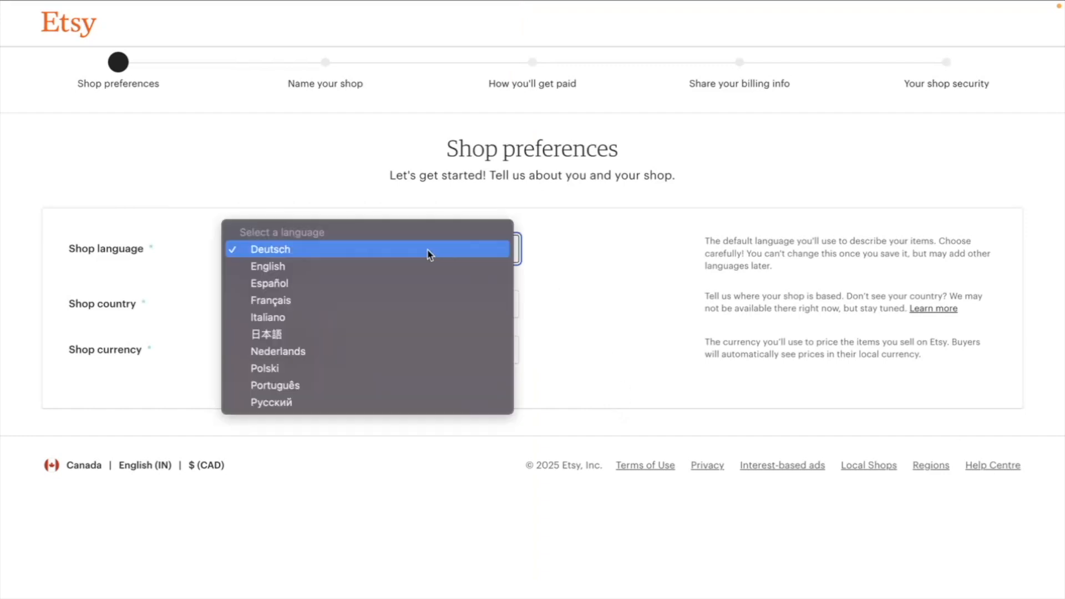
click(416, 266)
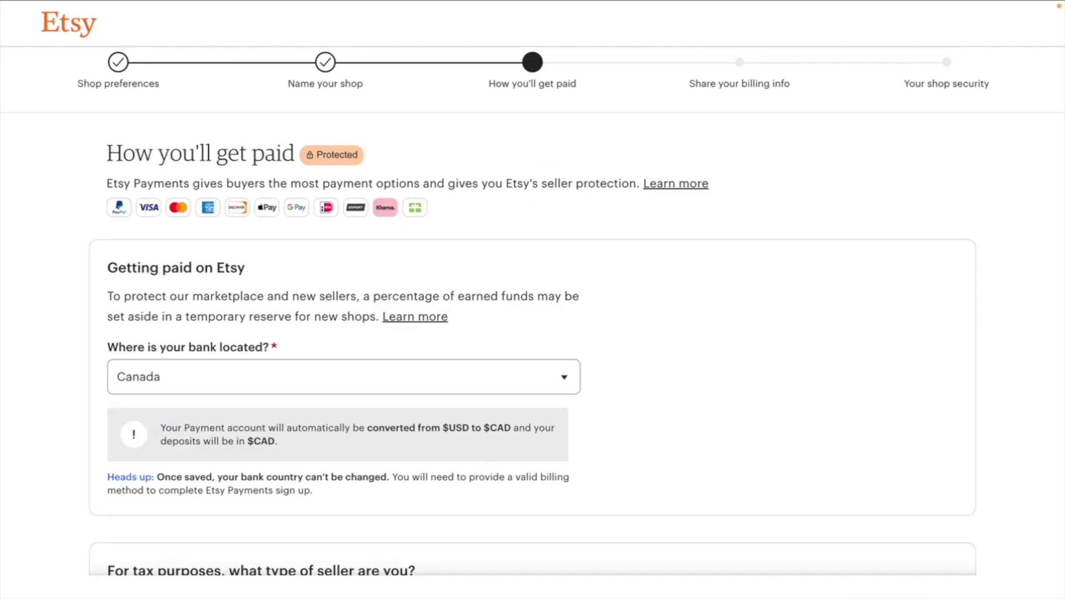
- Scroll through the How you'll get paid form to review the bank location, tax, personal details and bank information fields
scroll(259, 340, down, 1)
click(259, 340)
click(259, 340)
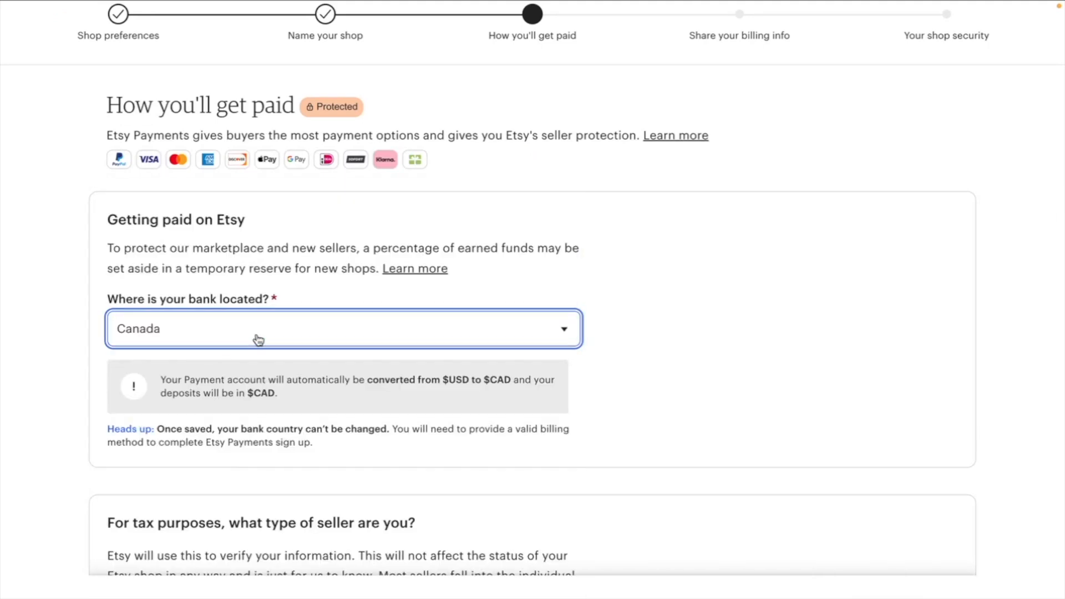
scroll(259, 340, down, 2)
scroll(209, 233, down, 3)
scroll(208, 229, down, 4)
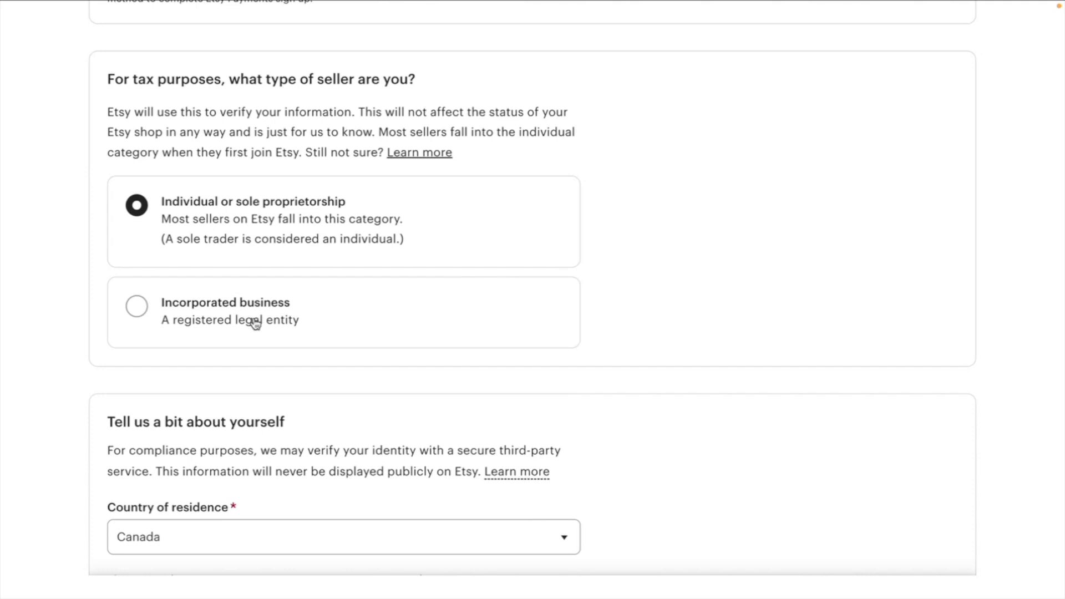
scroll(255, 323, down, 5)
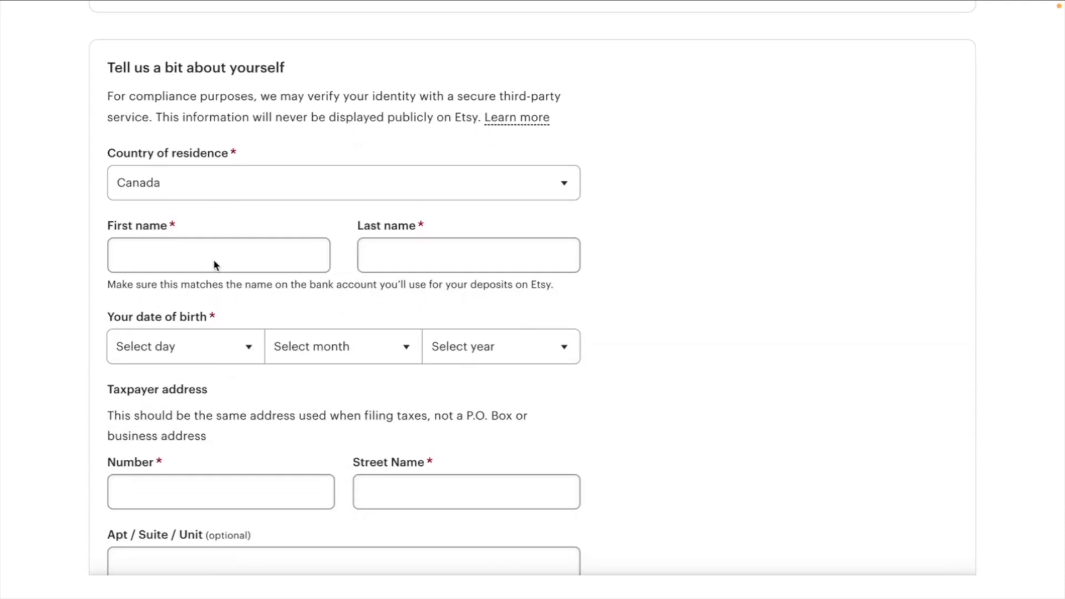
scroll(214, 262, down, 1)
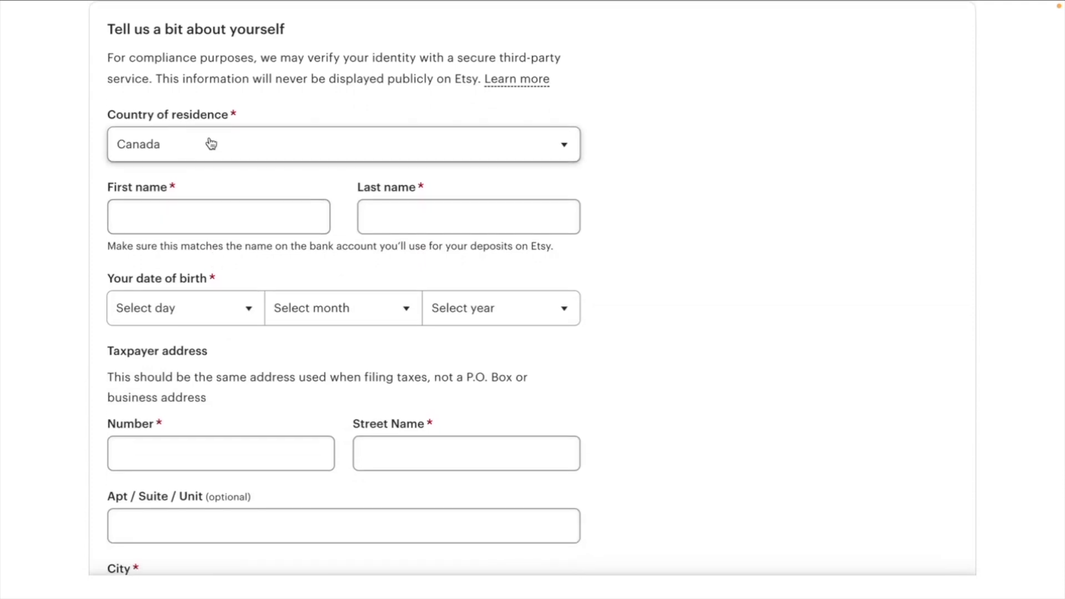
scroll(210, 143, down, 2)
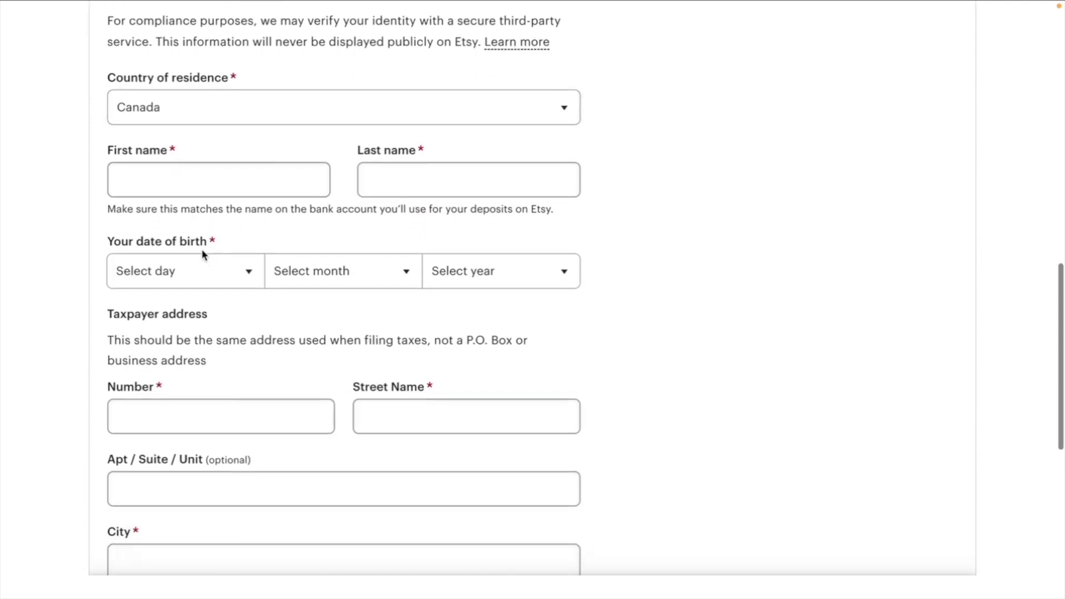
scroll(203, 270, down, 4)
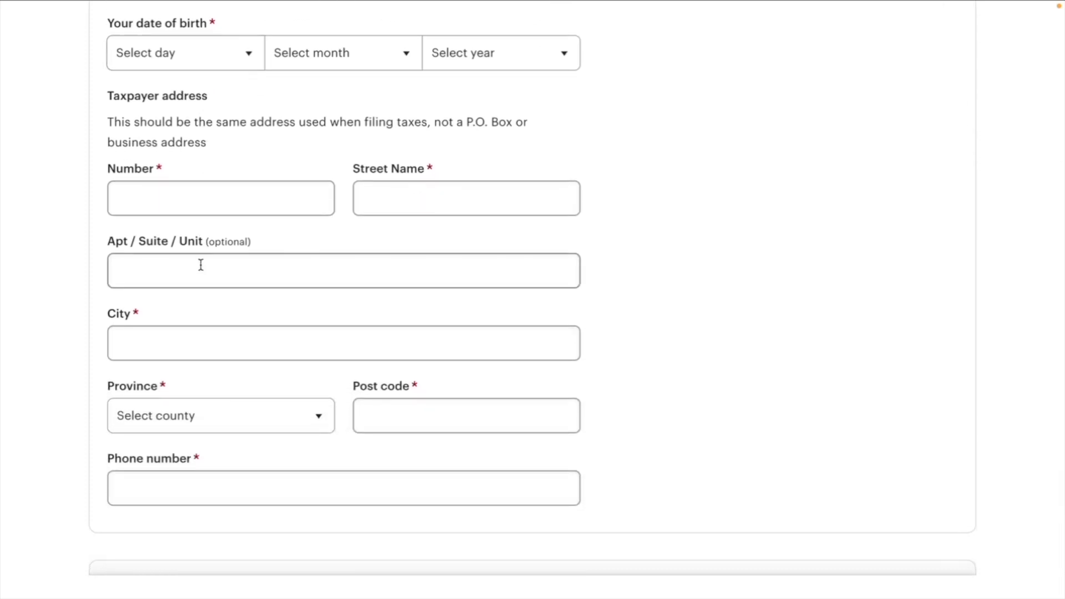
scroll(201, 264, down, 7)
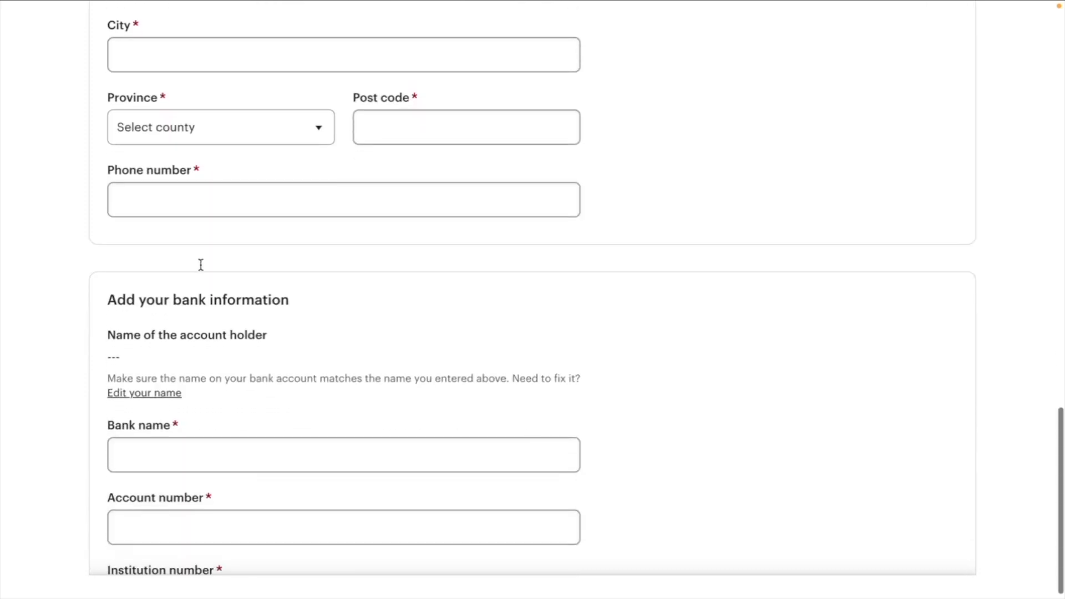
scroll(201, 268, down, 3)
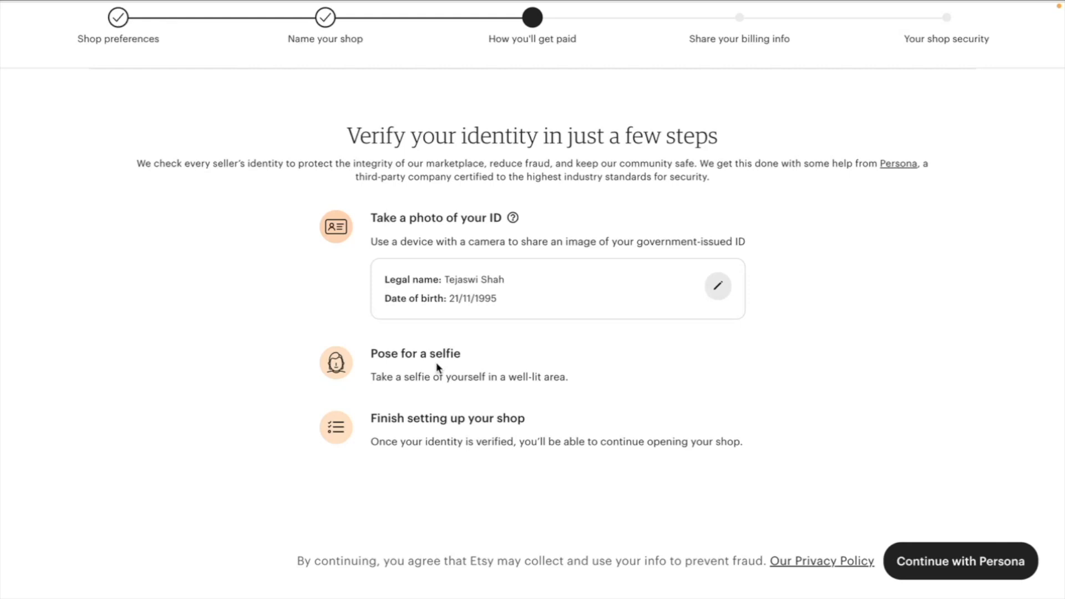
- Continue to identity verification with Persona and choose express review with biometric info
click(983, 577)
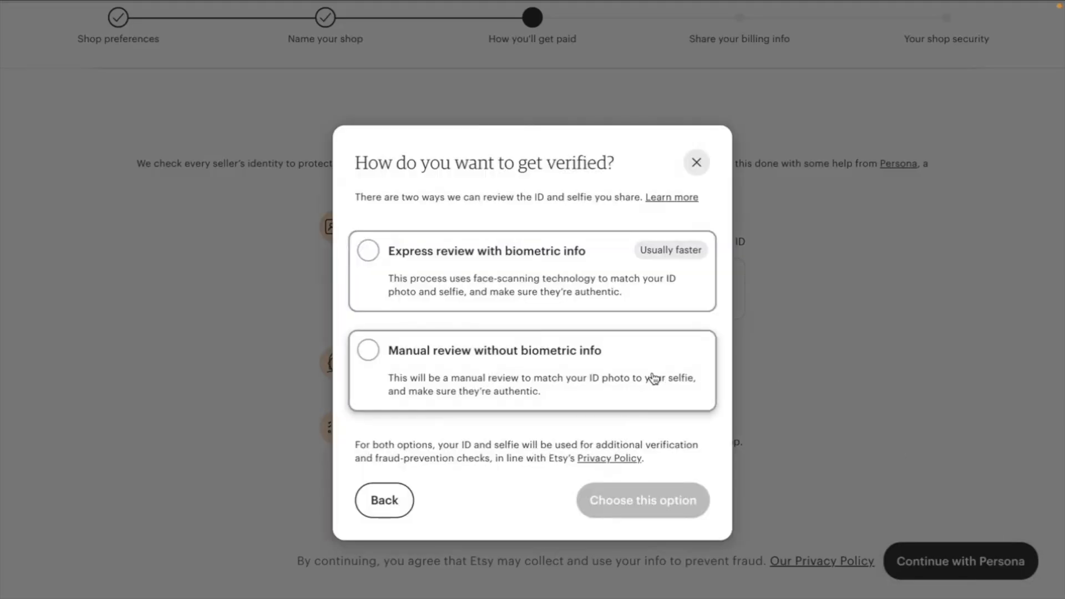
click(609, 296)
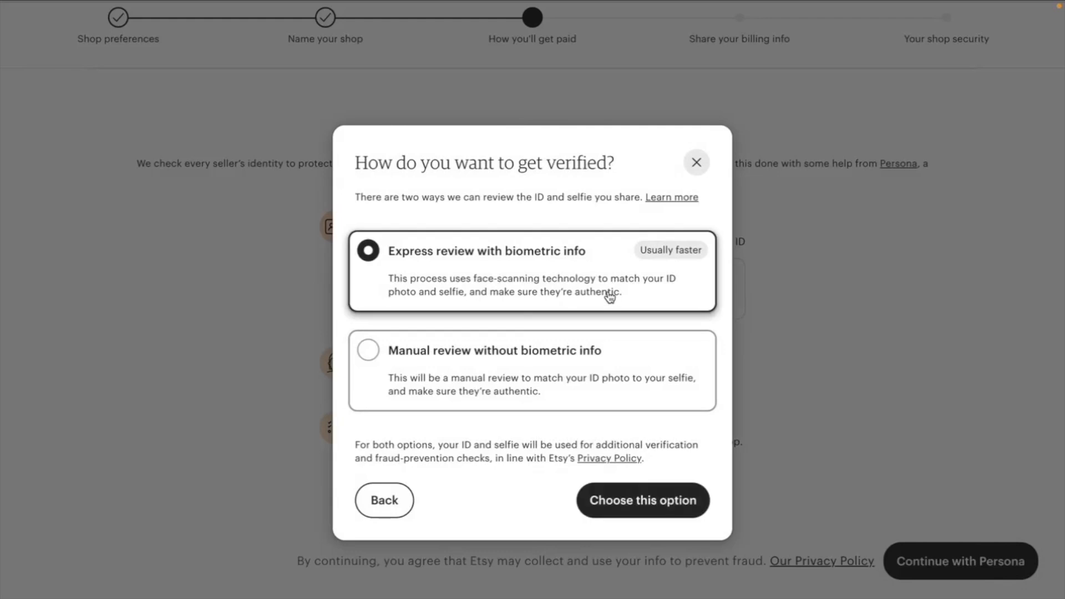
click(681, 502)
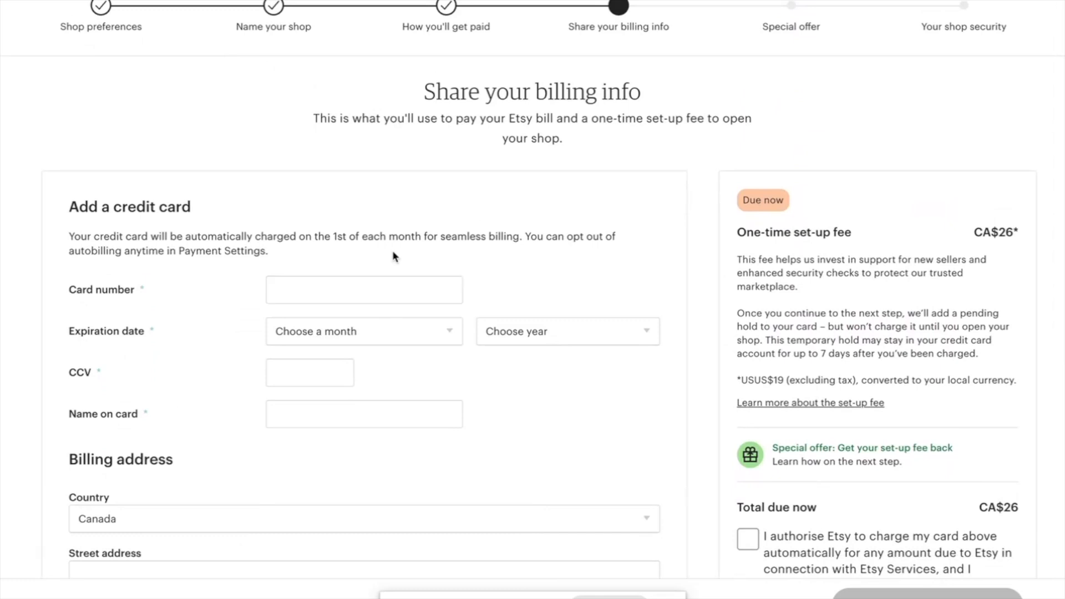
- Review the credit card, billing address and set-up fee details on the billing info page
scroll(392, 254, down, 3)
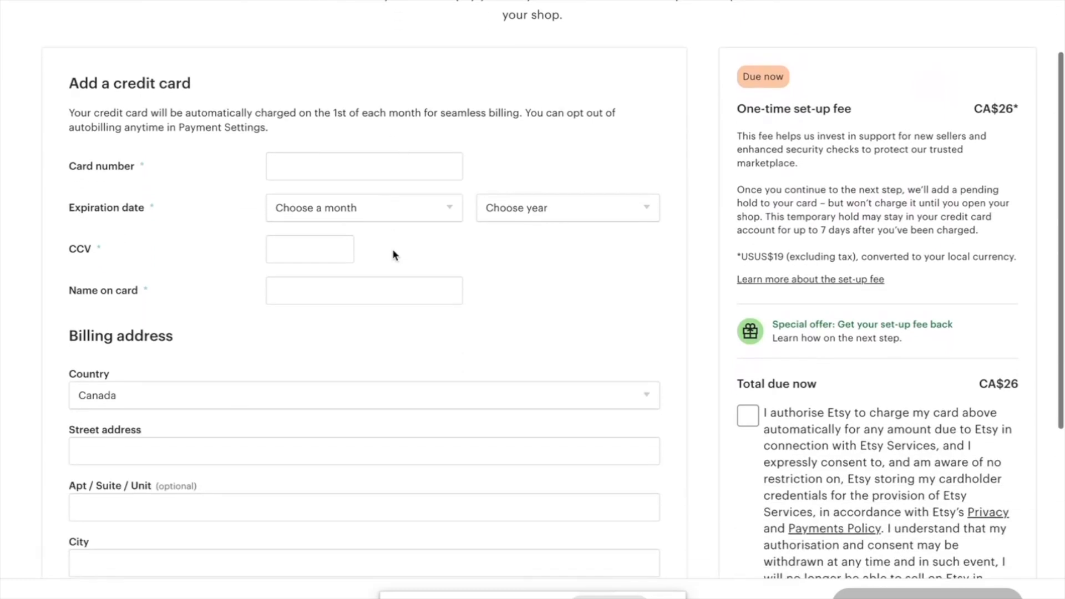
scroll(392, 248, down, 2)
scroll(392, 249, up, 3)
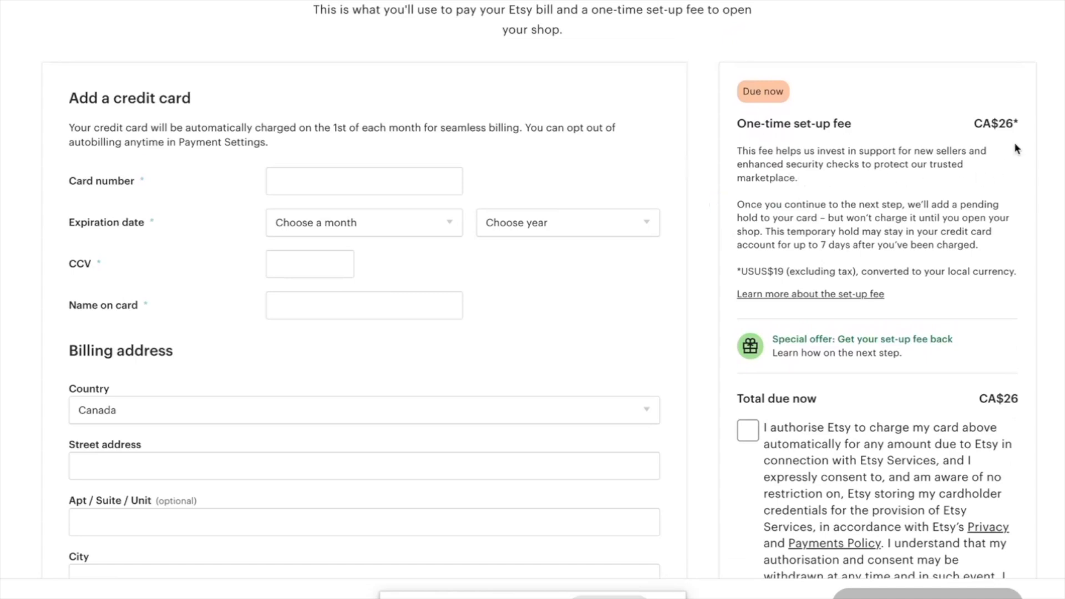
scroll(784, 298, down, 1)
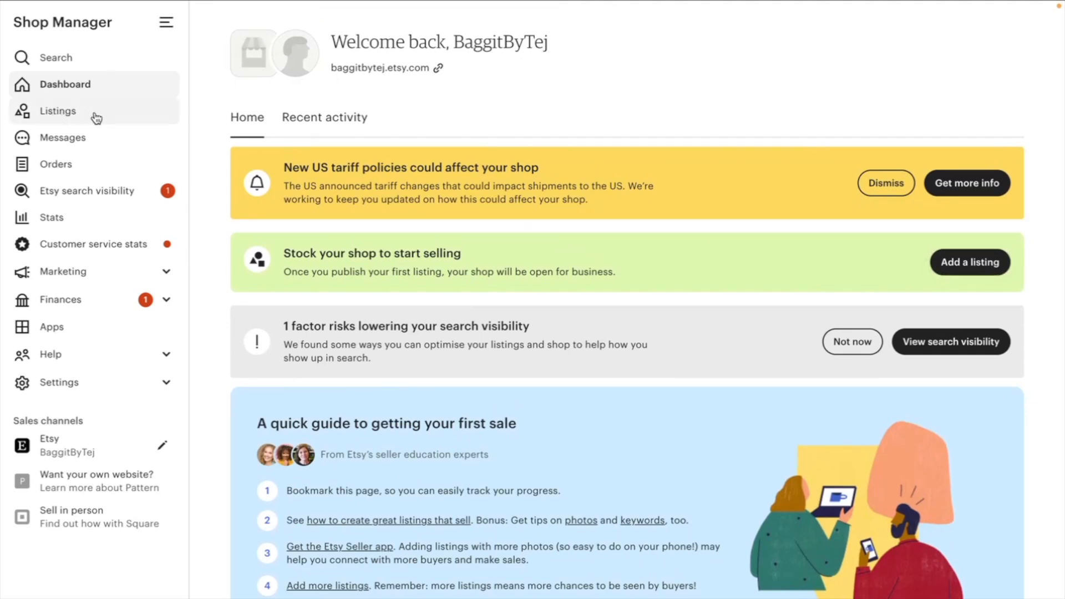
- Start a new listing and set its category to Shoulder Bags by searching for leather bag
click(974, 265)
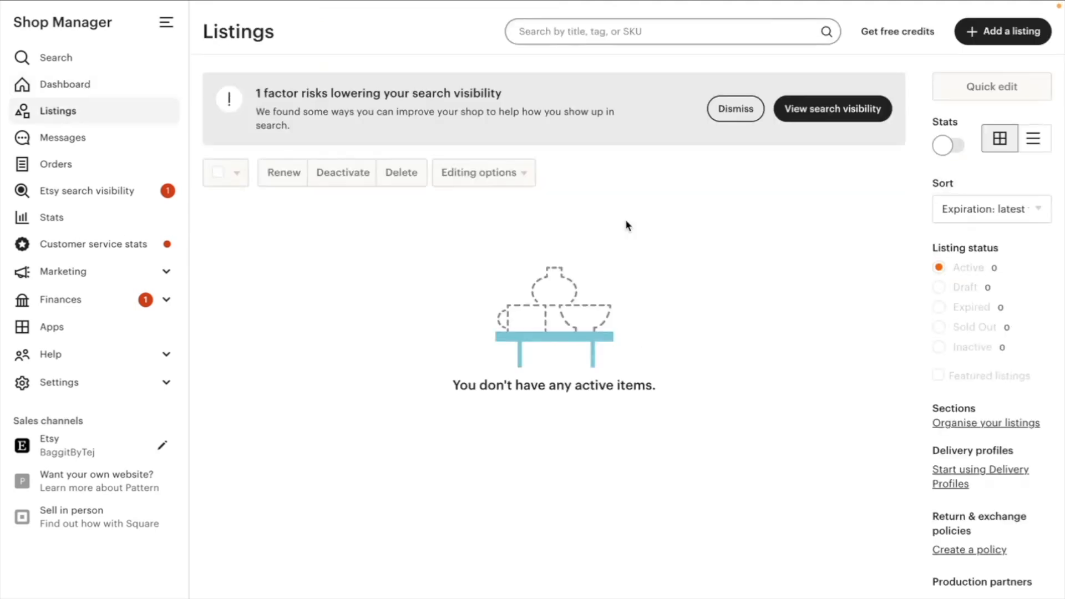
click(1003, 31)
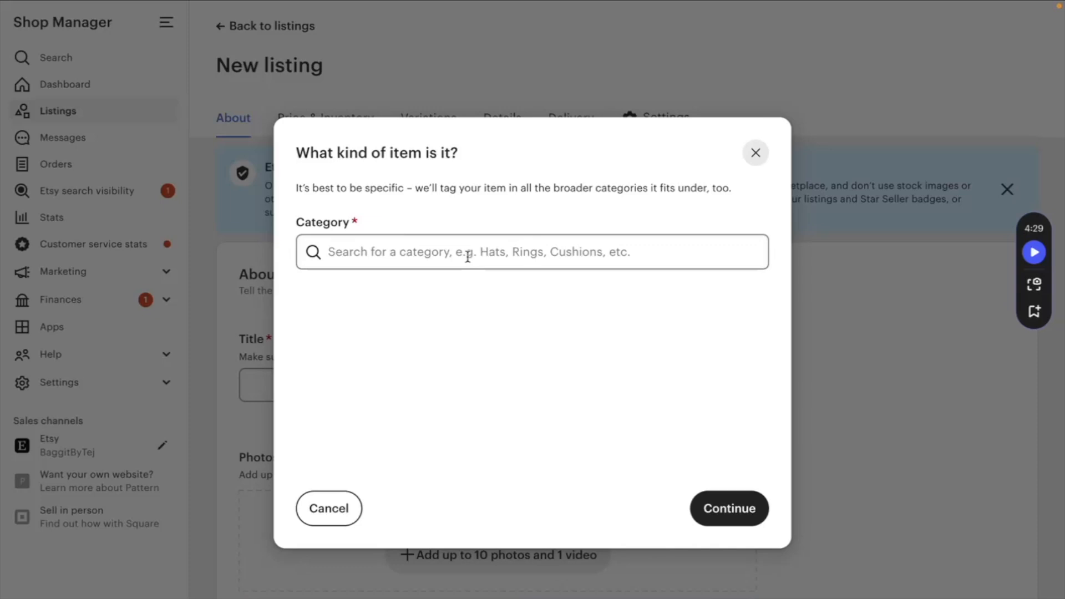
click(468, 256)
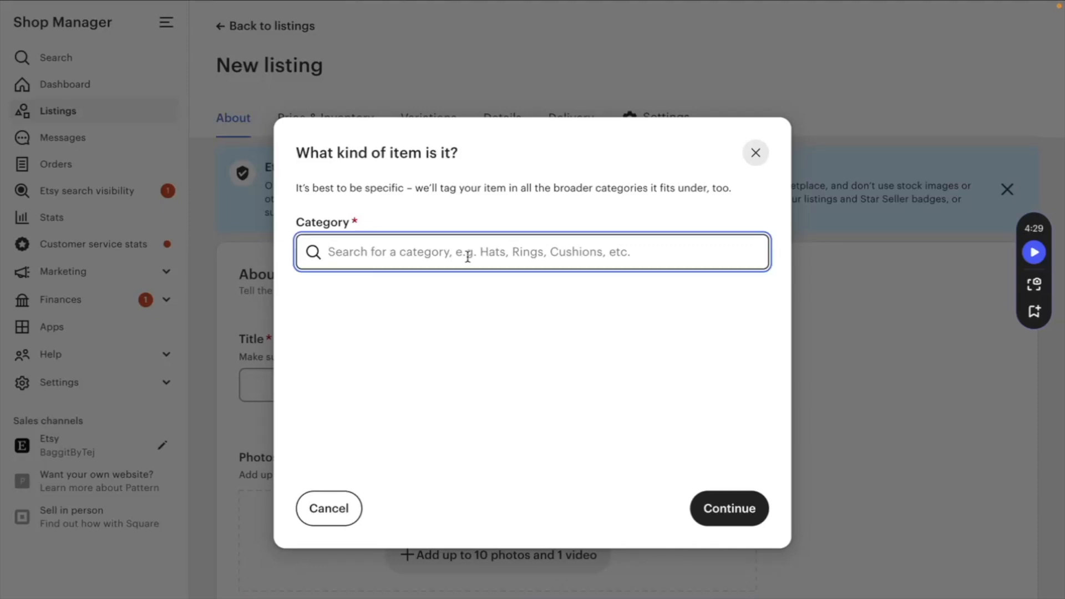
text(leather bag)
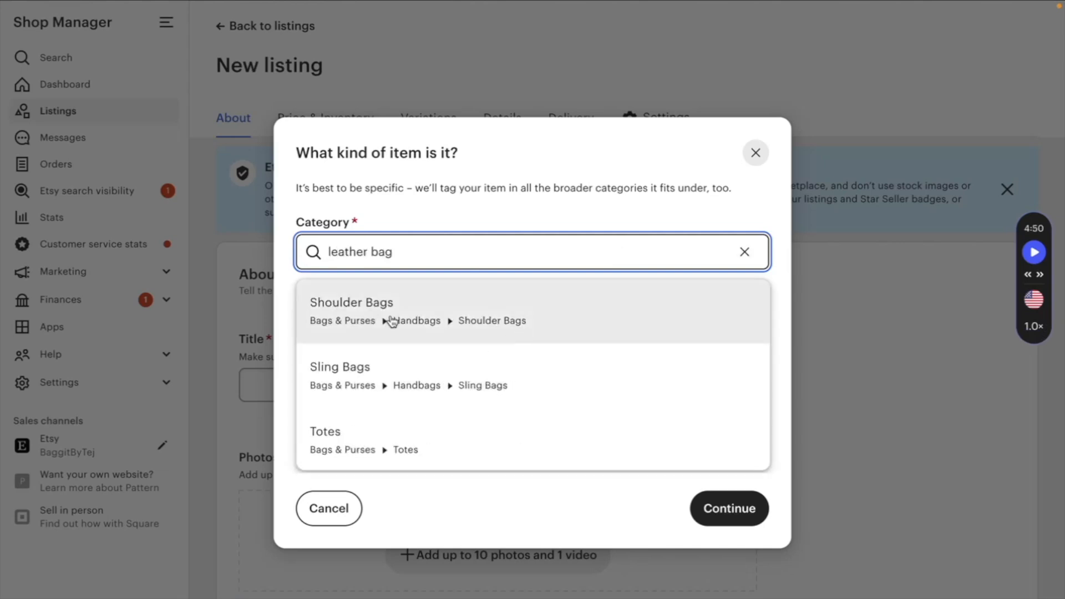
scroll(353, 377, down, 3)
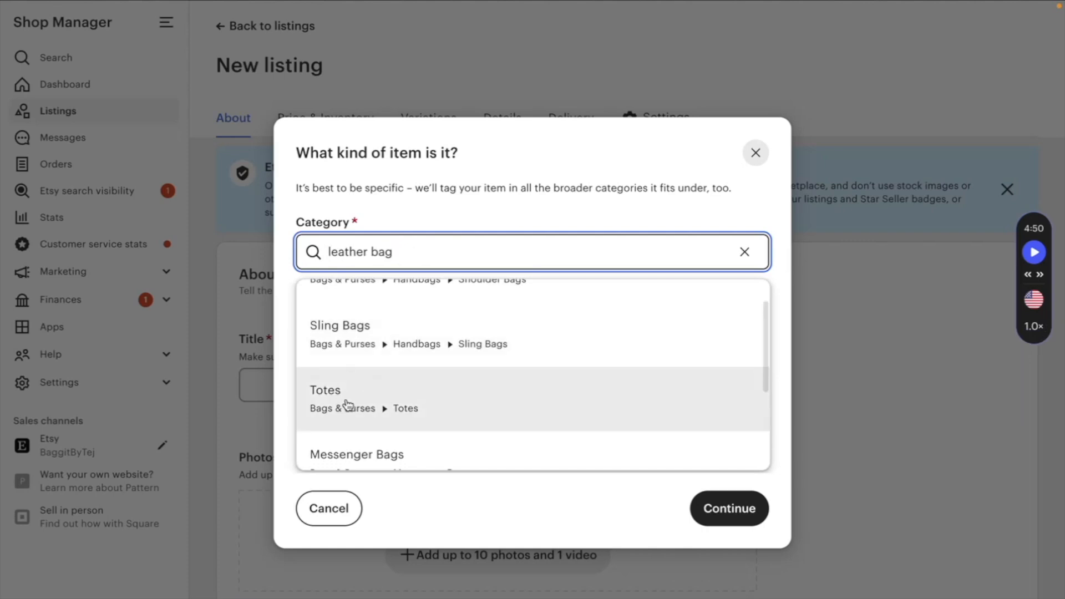
scroll(361, 368, up, 3)
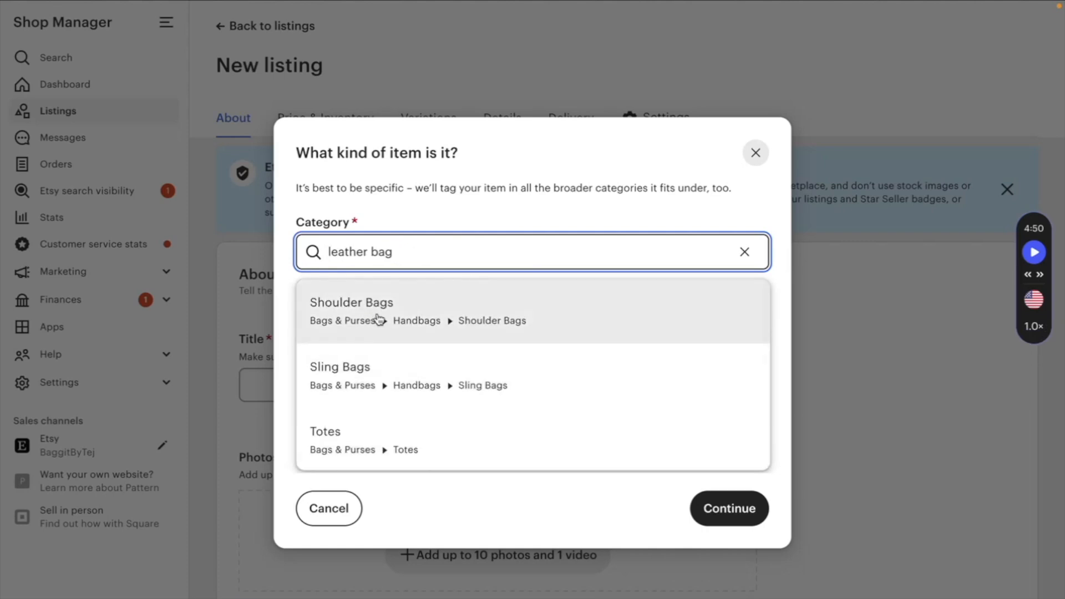
click(376, 317)
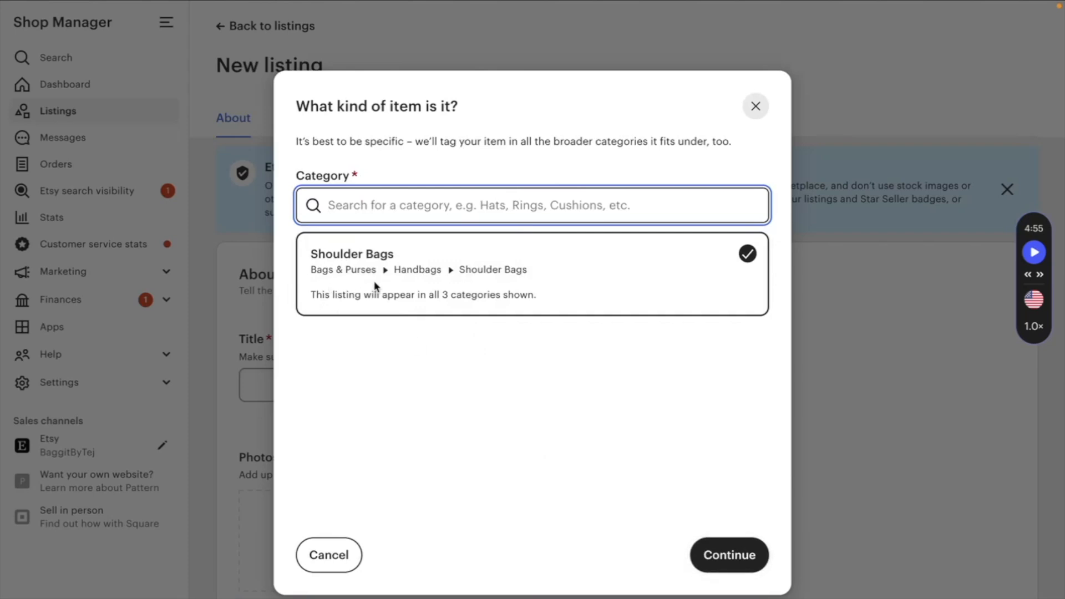
click(725, 554)
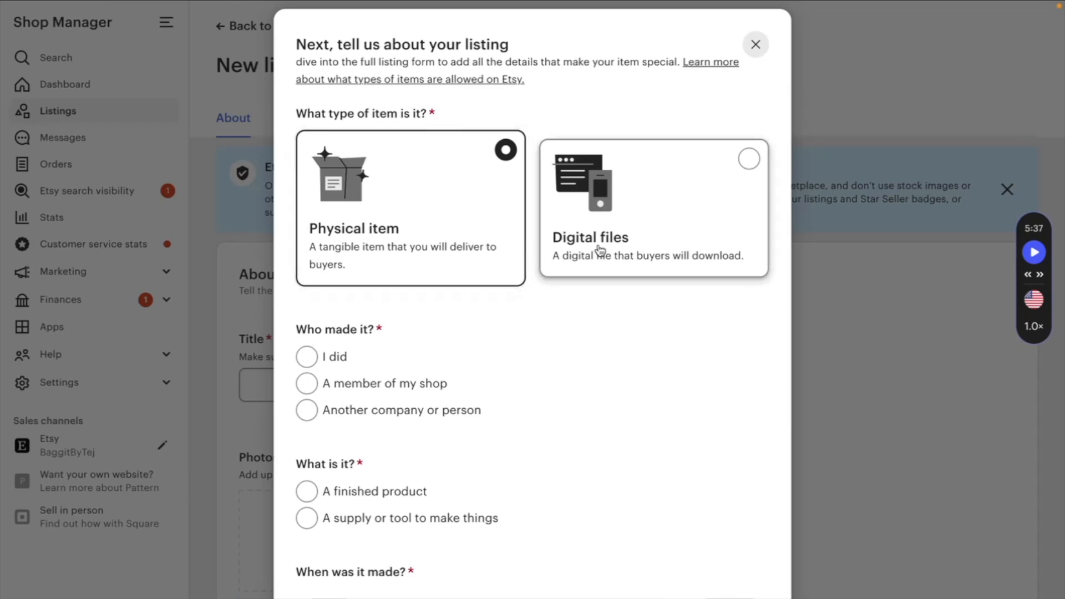
- Mark the listing as made by another company or person and as a finished product
scroll(367, 335, down, 3)
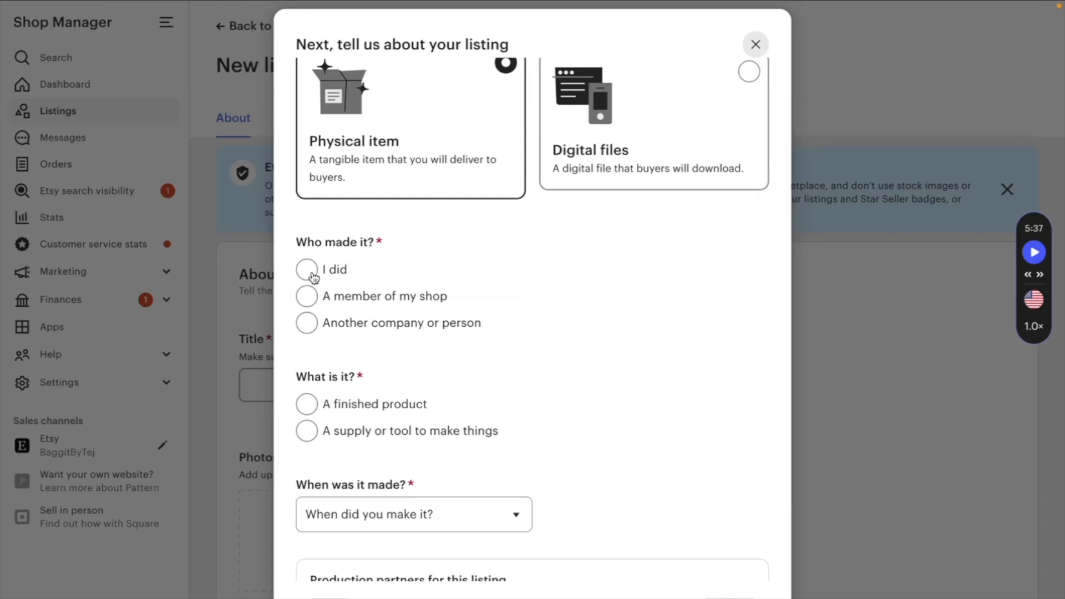
click(306, 325)
scroll(419, 344, down, 1)
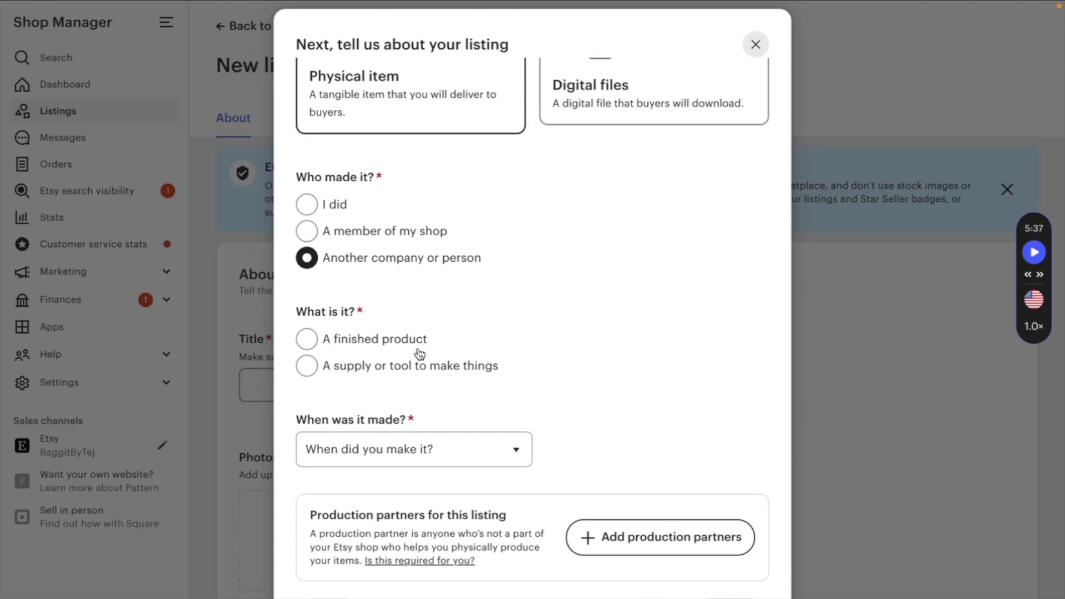
click(393, 339)
- Set when the item was made to 2020 - 2025 and continue to the listing form
click(402, 462)
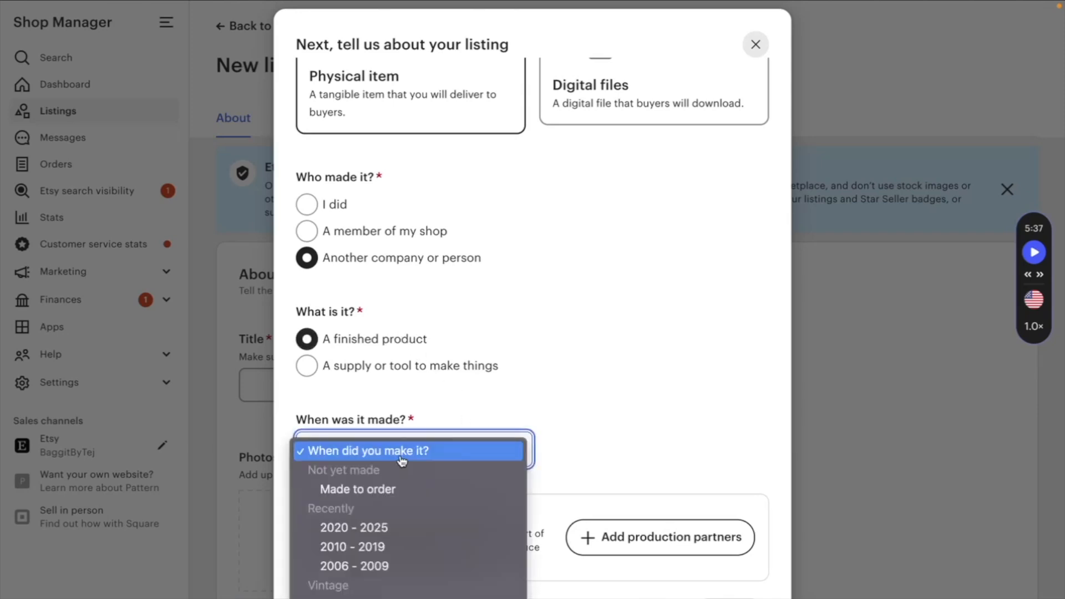
click(407, 532)
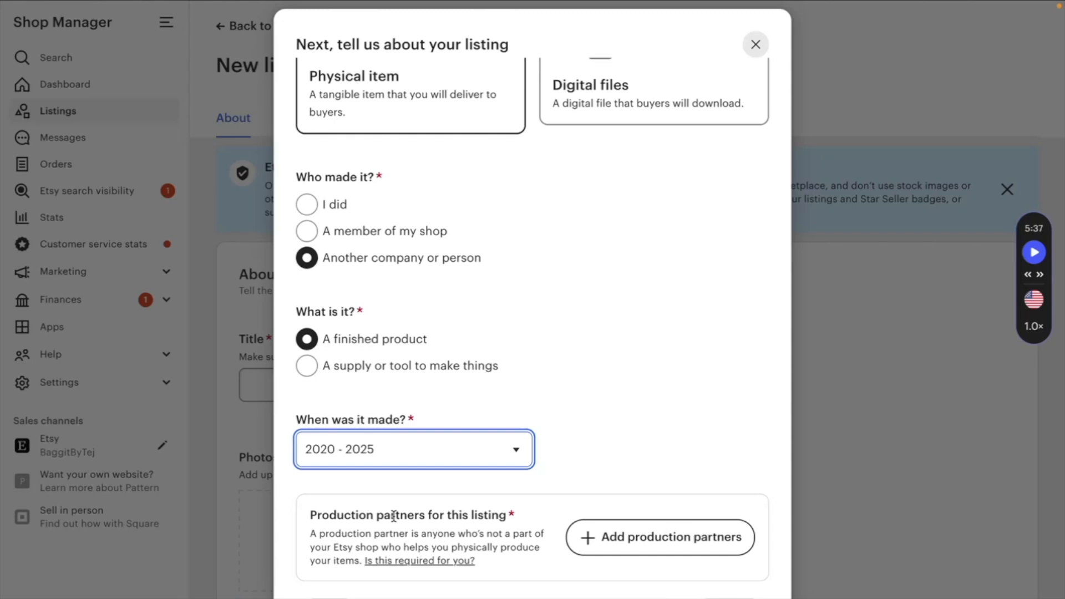
click(730, 598)
- Read the title recommendations for the listing's title
scroll(641, 426, up, 1)
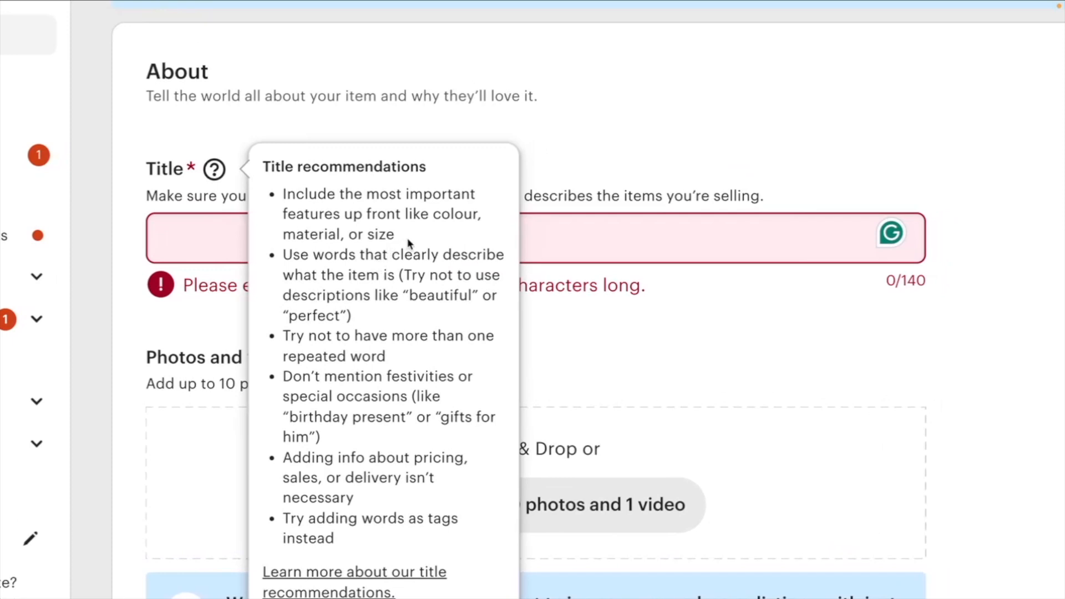
scroll(388, 288, down, 1)
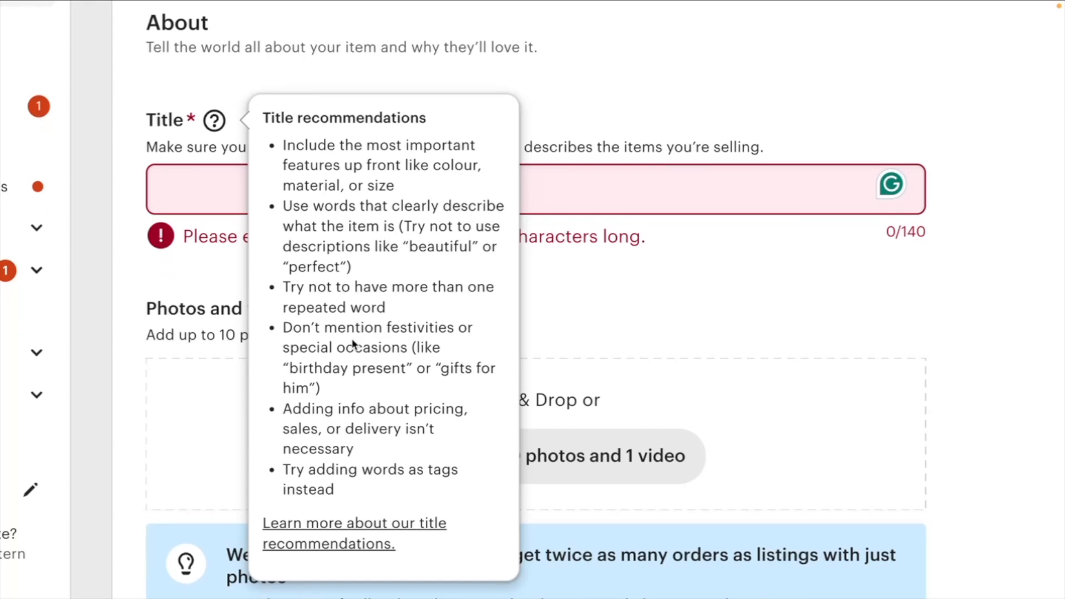
scroll(353, 344, down, 1)
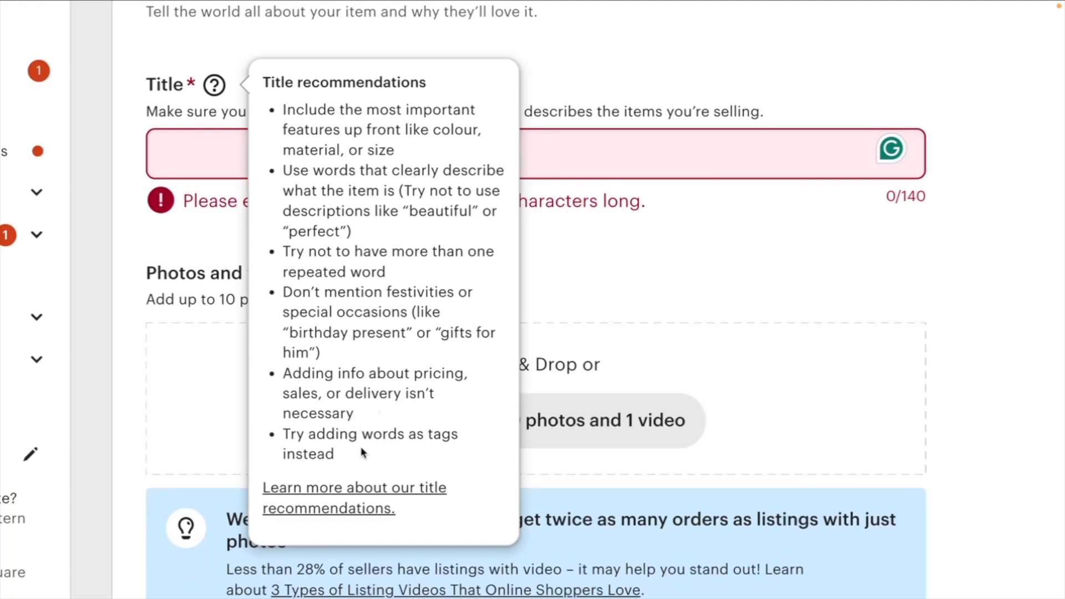
- Paste the title "Handcrafted Leather Bags | Premium Quality, Timeless Design" into the listing's title field
text(Handcrafted Leather Bags | Premium Quality, Timeless Design)
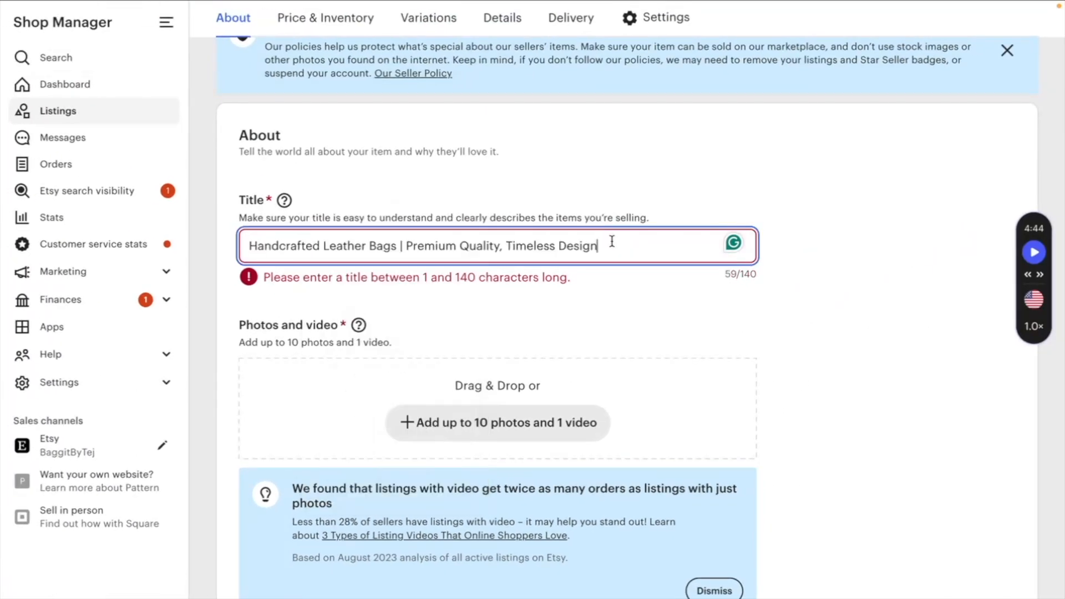
scroll(468, 267, down, 1)
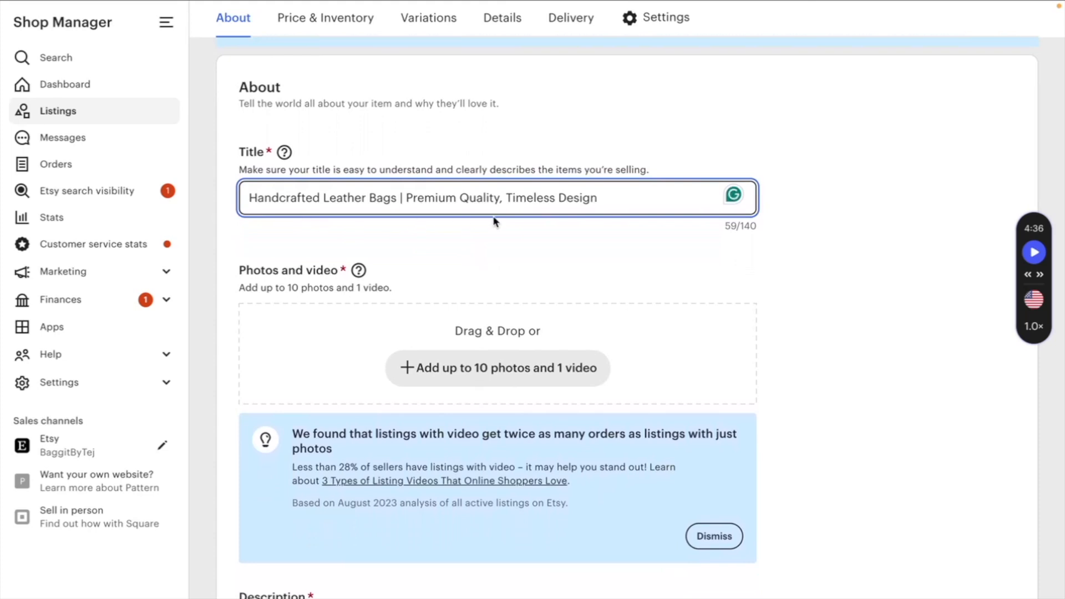
scroll(495, 221, down, 2)
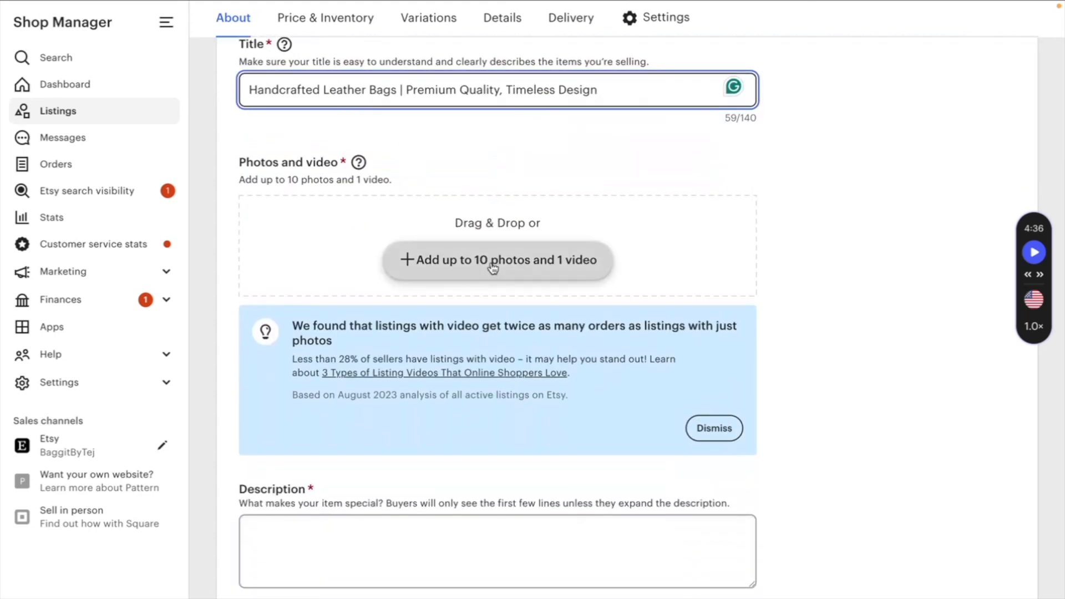
- Upload the leather bag photo as the listing's primary photo
mouse_move(1036, 76)
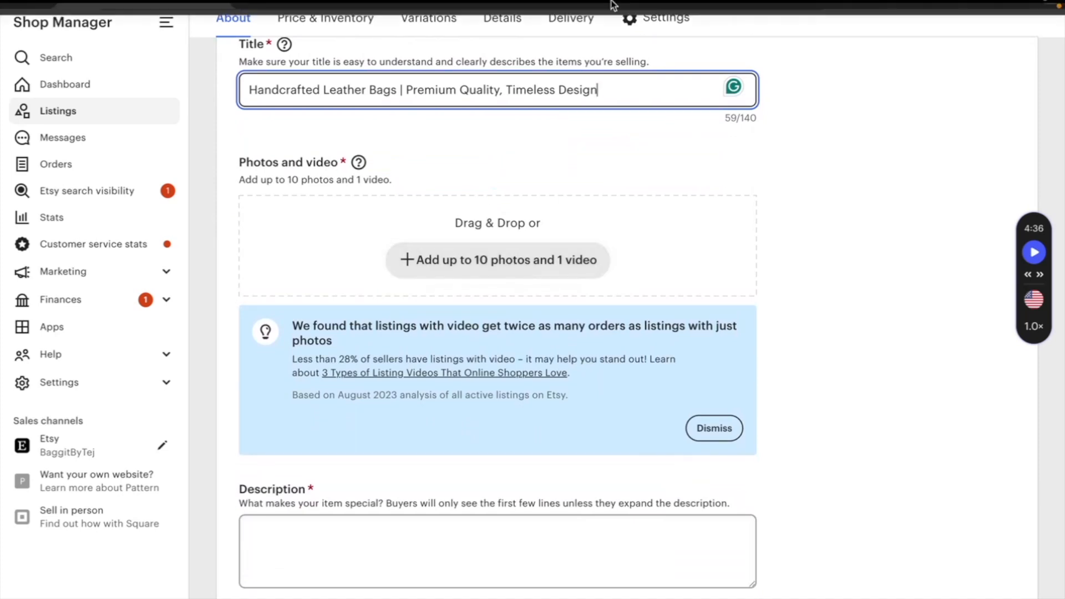
click(969, 65)
drag(837, 209, 571, 283)
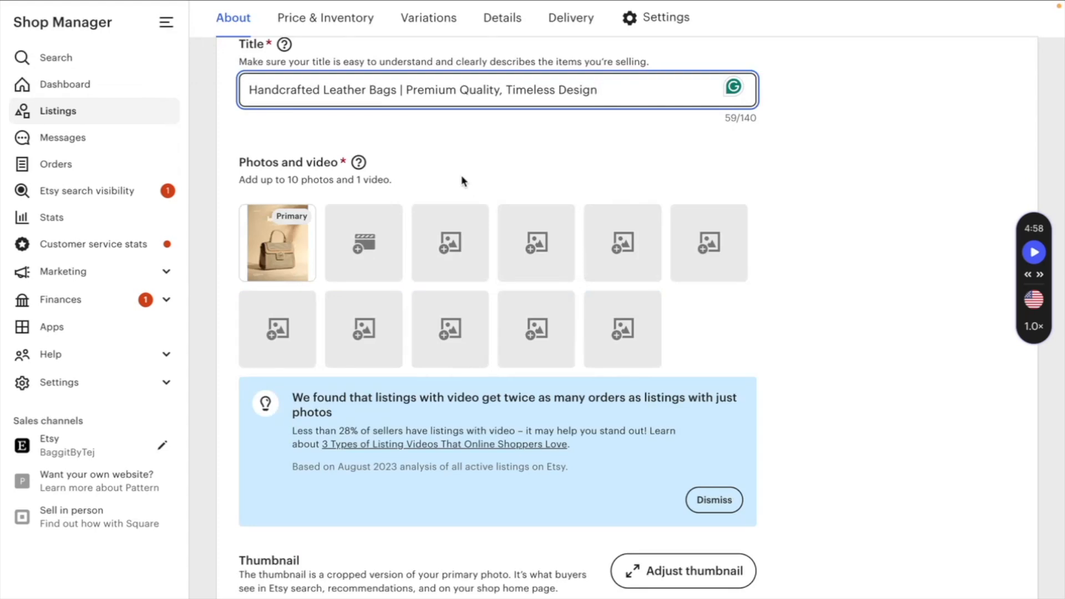
- Enter a description of the handcrafted leather bag collection with a "Why choose us?" list
scroll(461, 180, down, 1)
scroll(461, 175, down, 1)
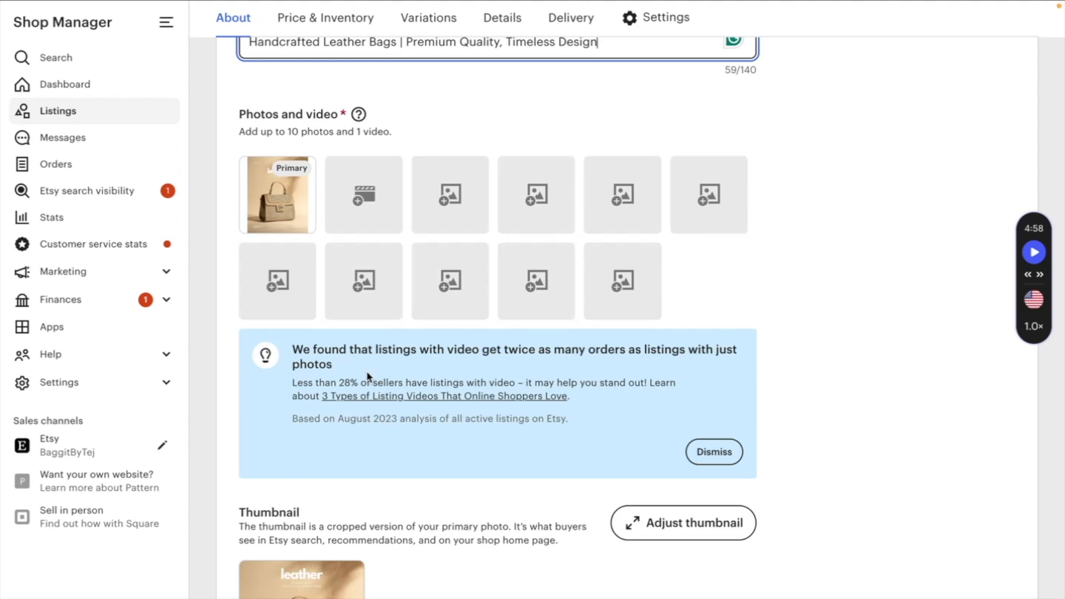
scroll(367, 376, down, 5)
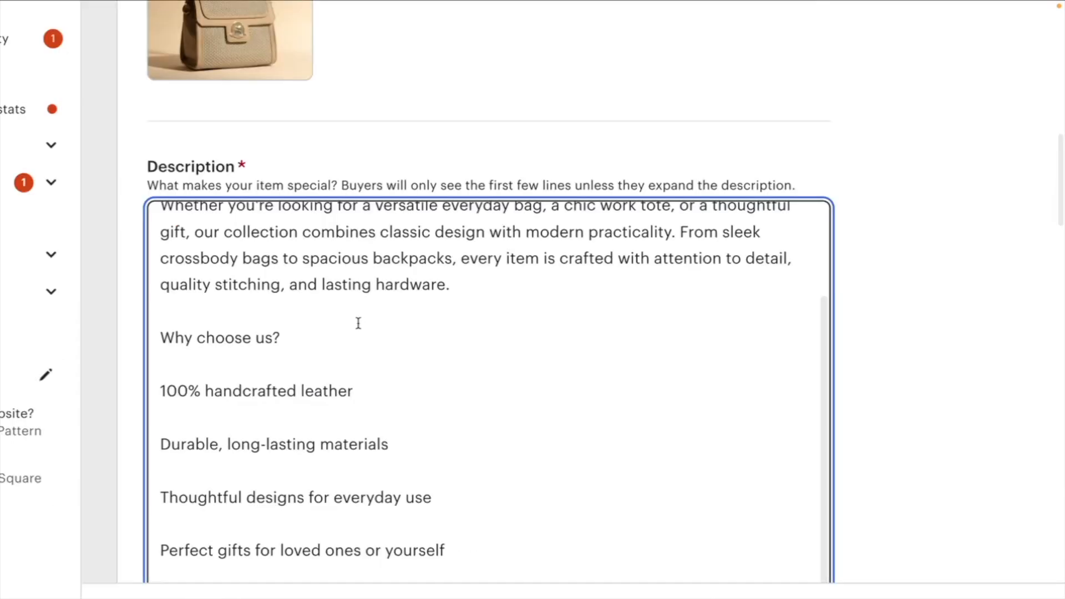
scroll(359, 328, up, 5)
scroll(371, 252, down, 4)
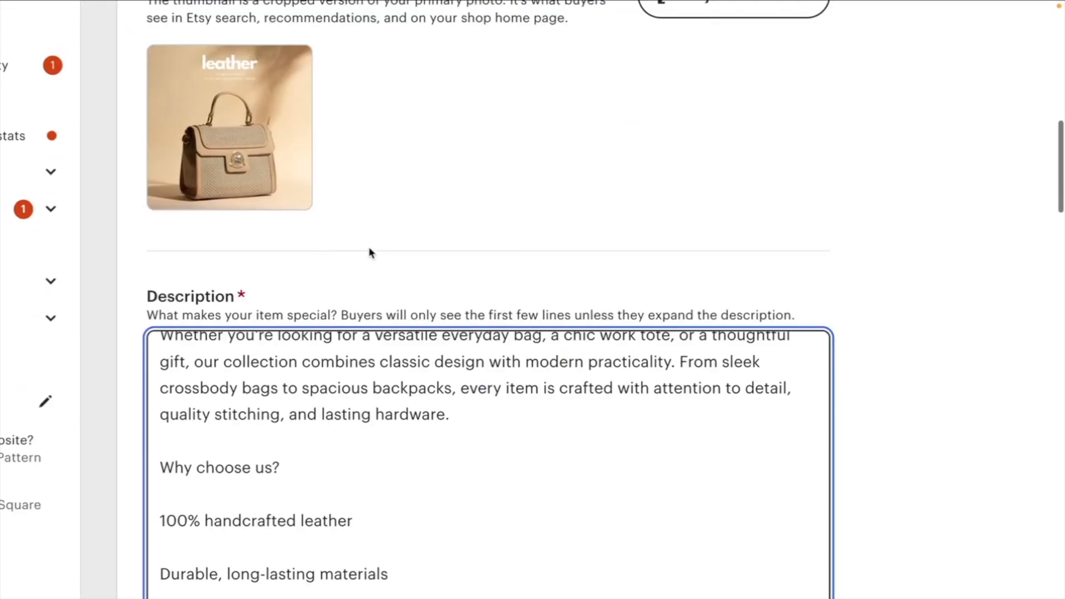
scroll(344, 342, down, 5)
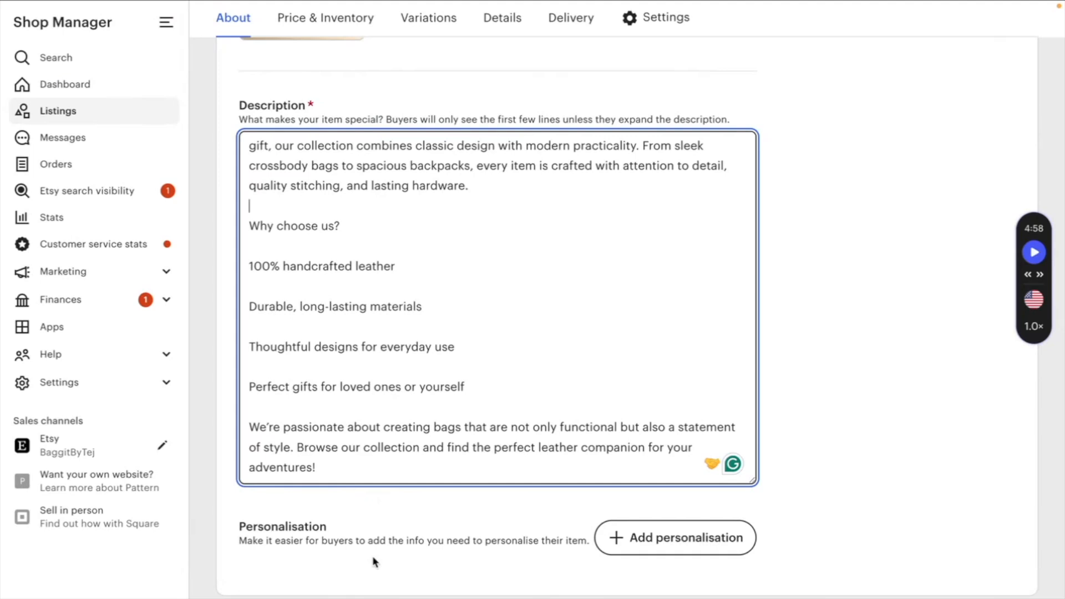
scroll(415, 547, up, 3)
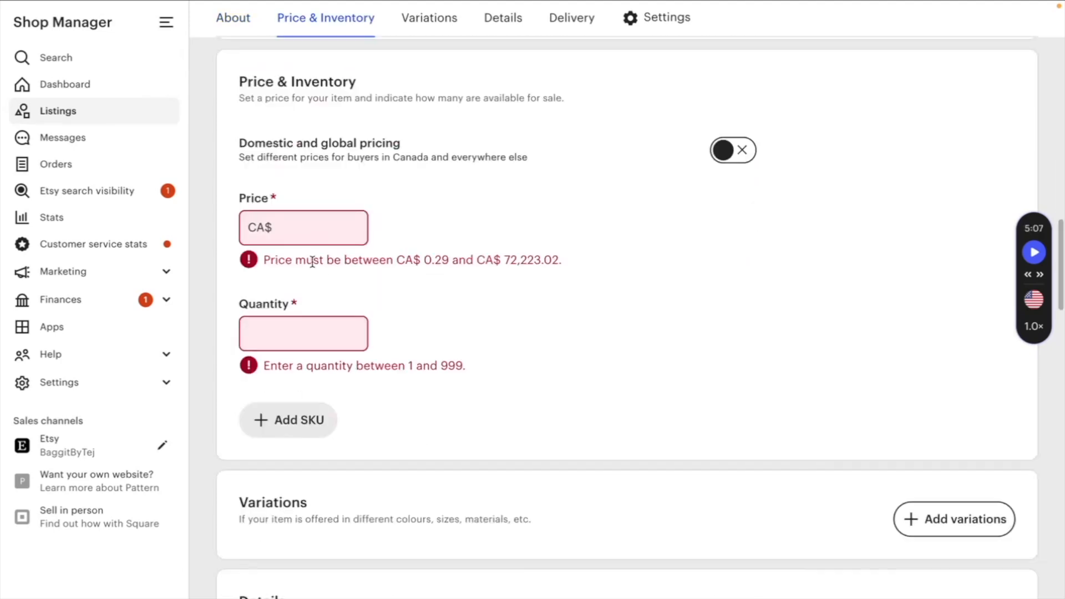
click(319, 232)
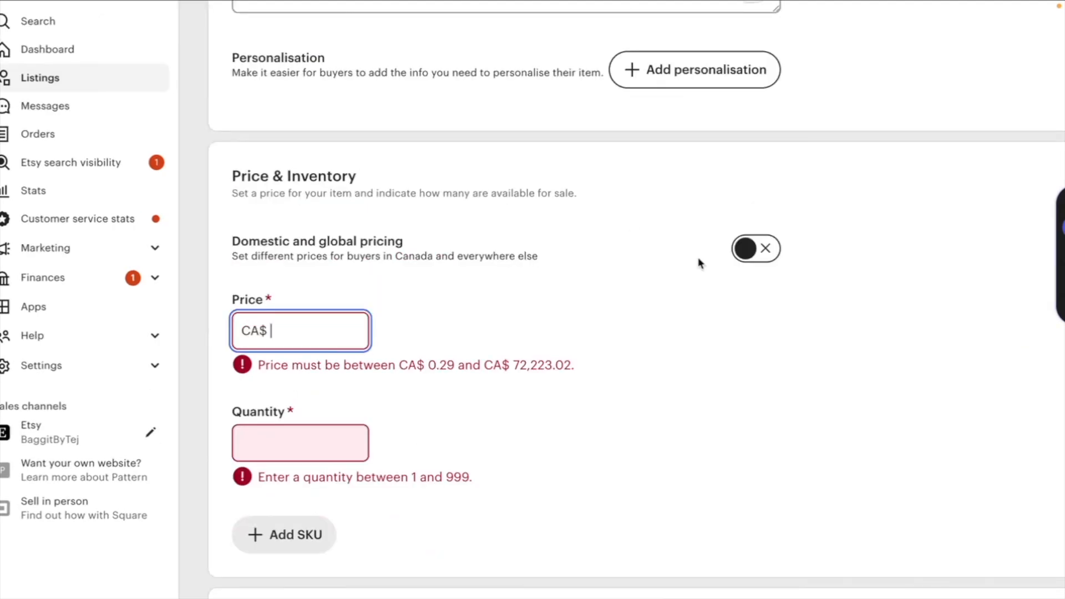
triple_click(228, 259)
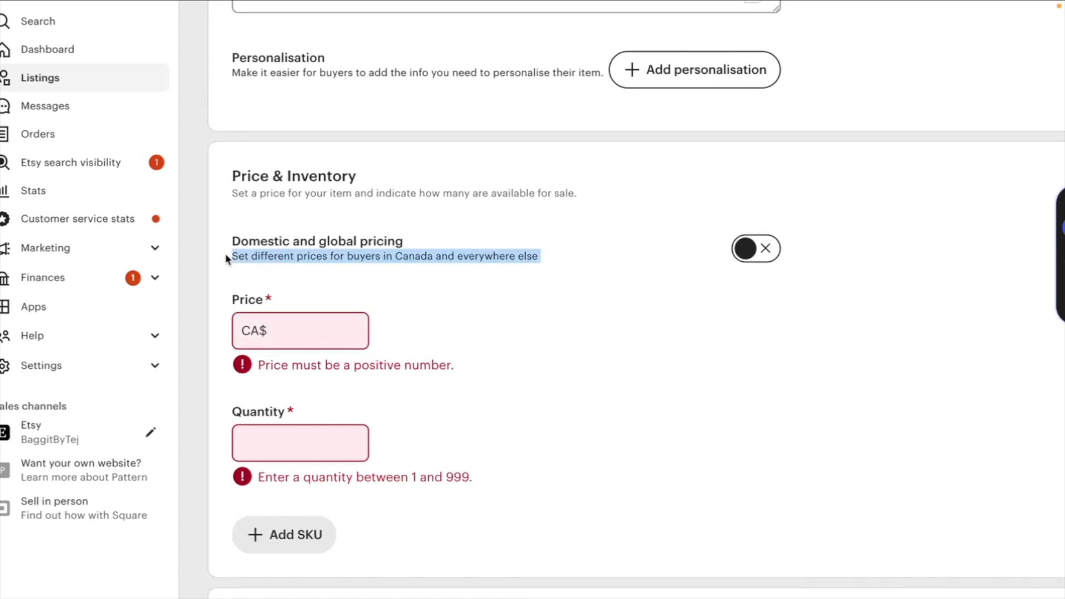
click(769, 251)
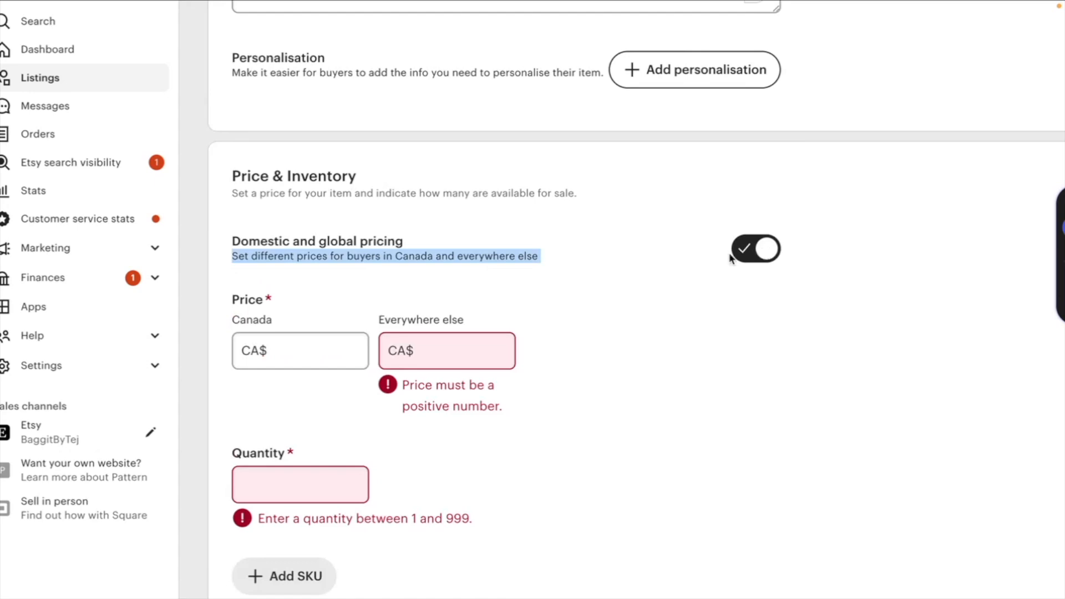
scroll(496, 346, down, 1)
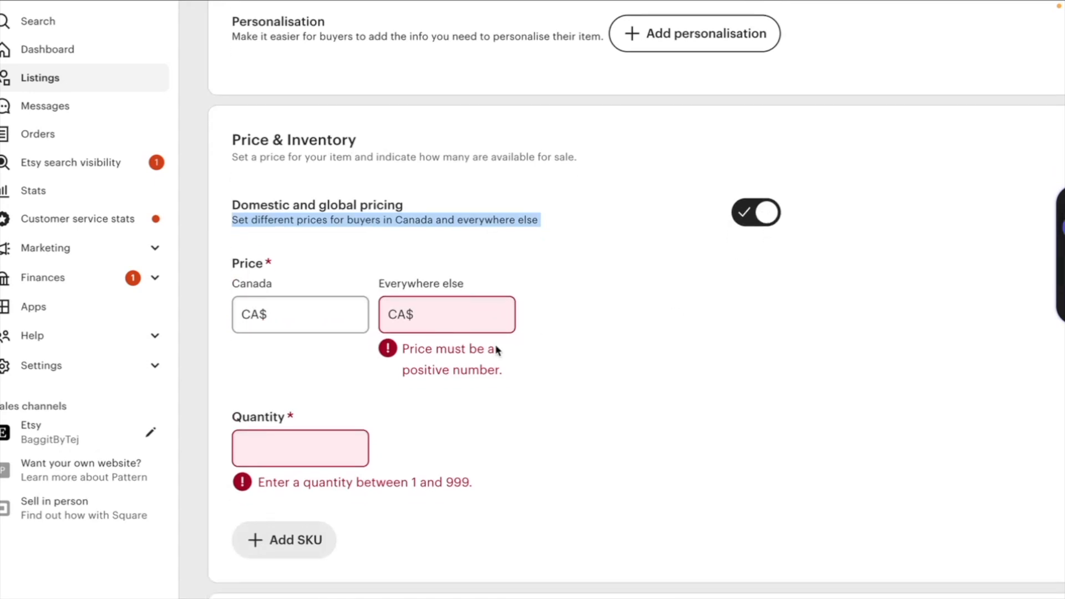
click(751, 222)
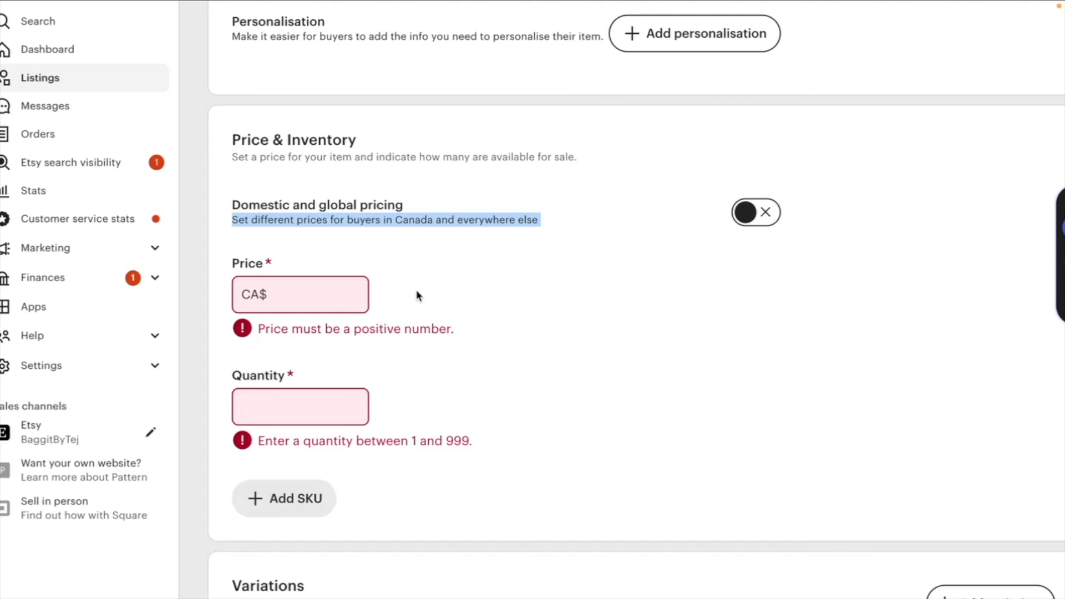
- Set the price to CA$ 100 and expand the estimated earnings breakdown
click(291, 307)
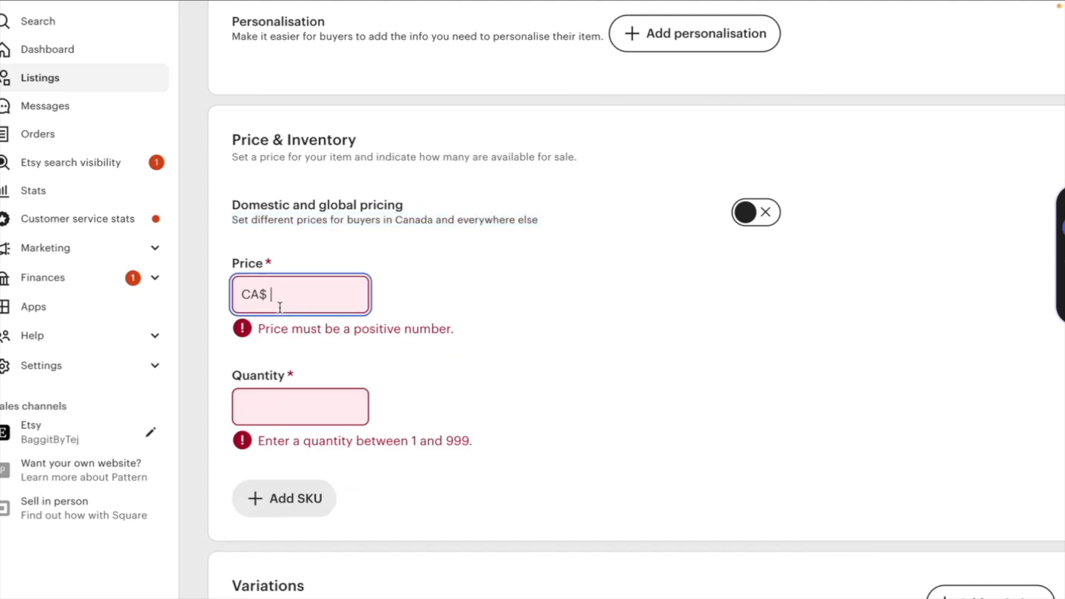
text(100)
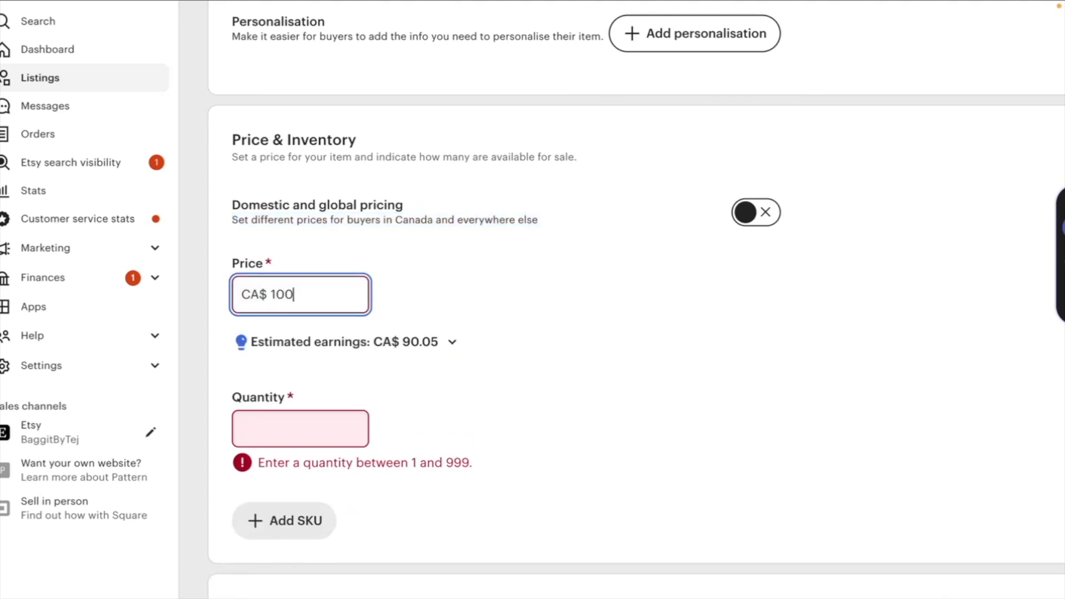
click(491, 344)
click(464, 353)
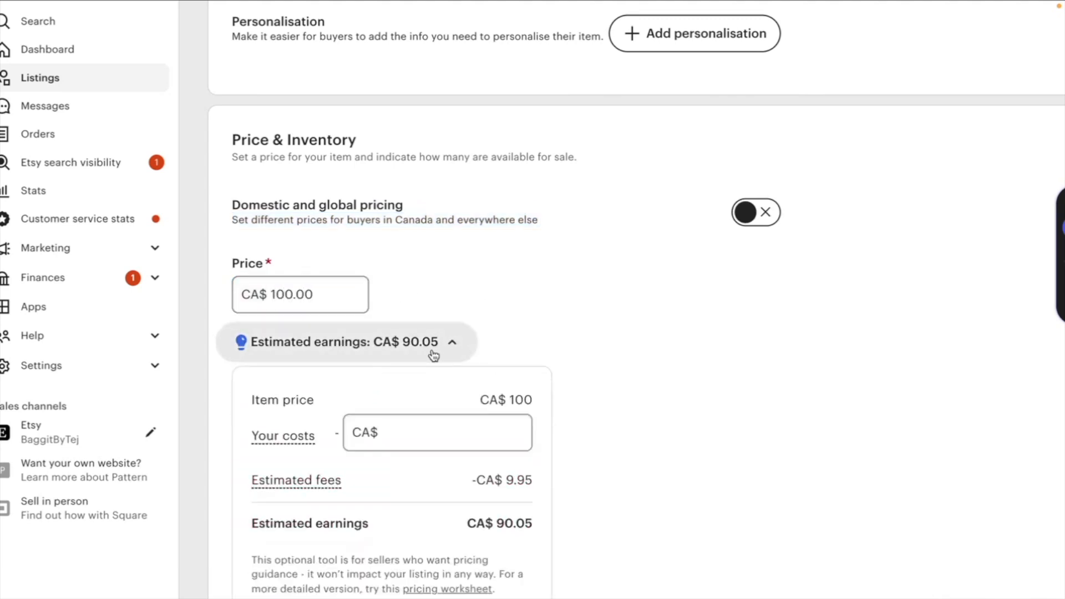
- Set the available quantity to 1
scroll(432, 349, down, 3)
scroll(432, 348, down, 1)
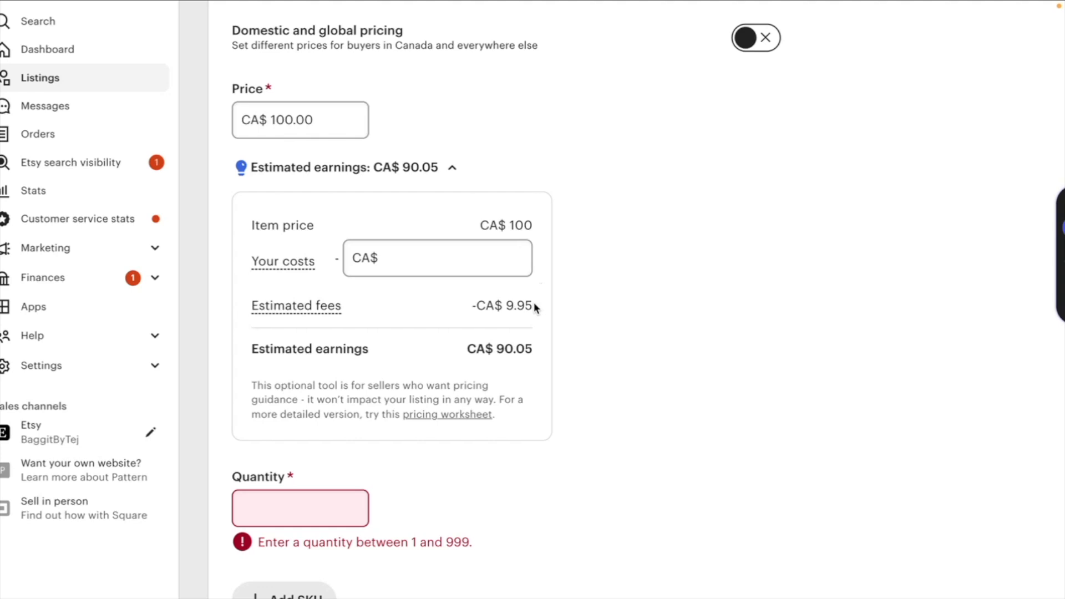
click(300, 508)
text(1)
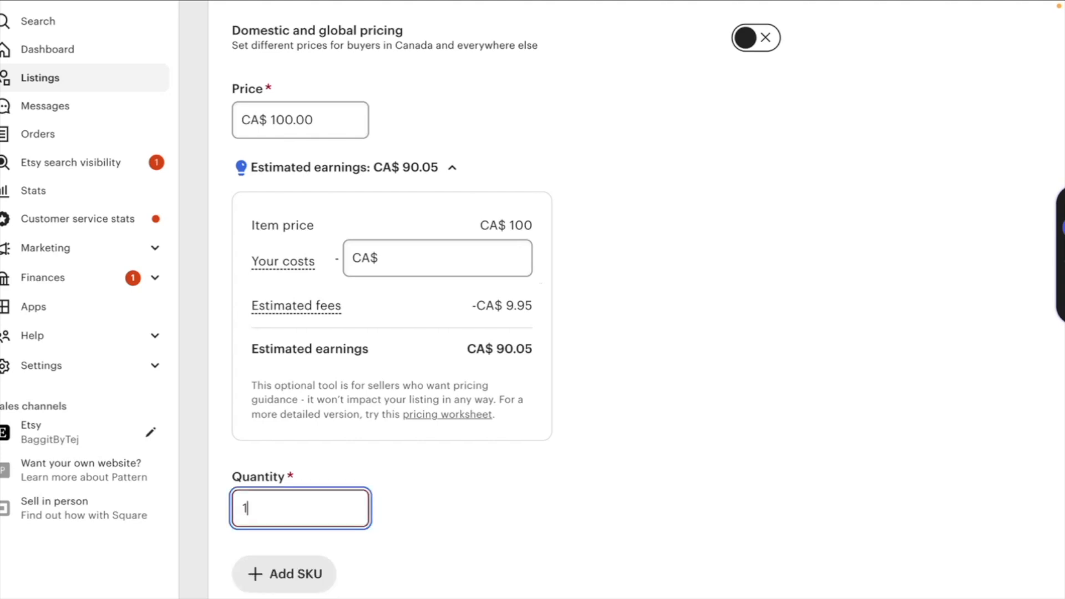
click(443, 502)
- Add an SKU field to the listing's inventory and place the cursor in it
scroll(444, 502, down, 3)
click(319, 430)
scroll(354, 363, down, 3)
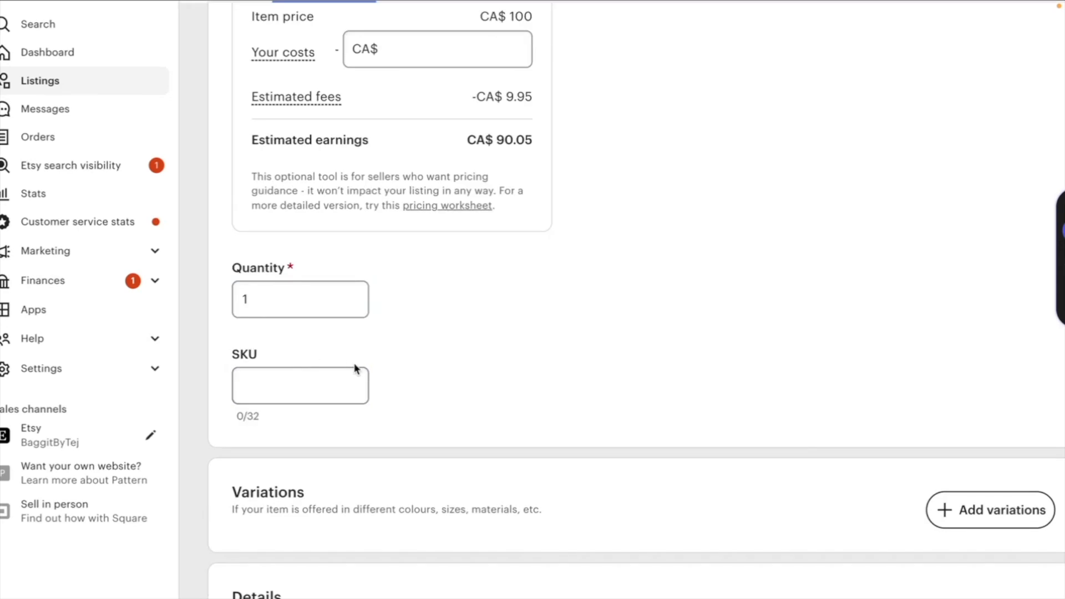
click(299, 284)
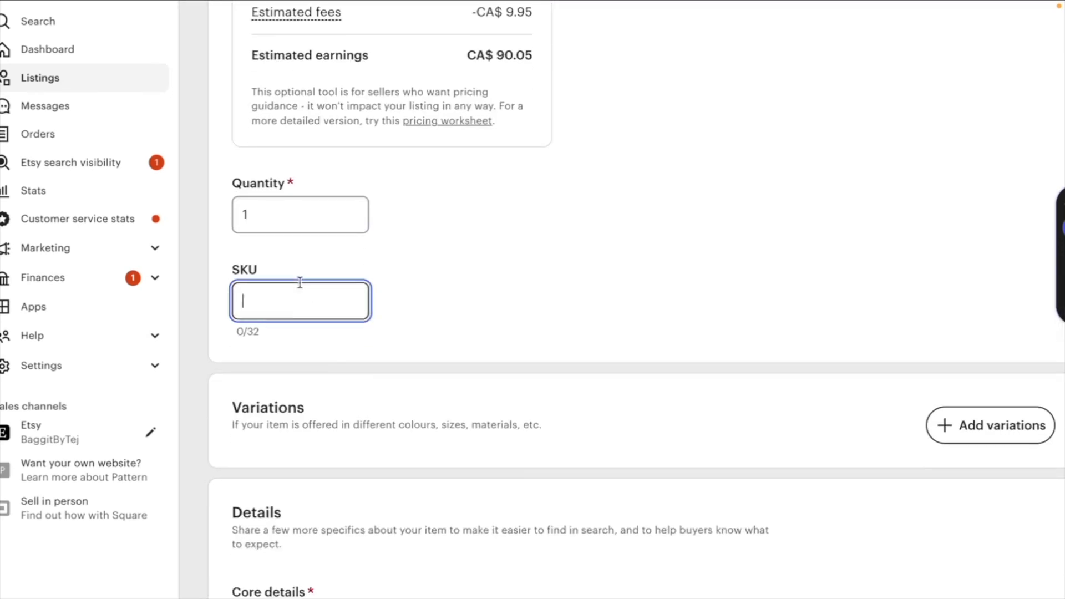
scroll(382, 428, down, 5)
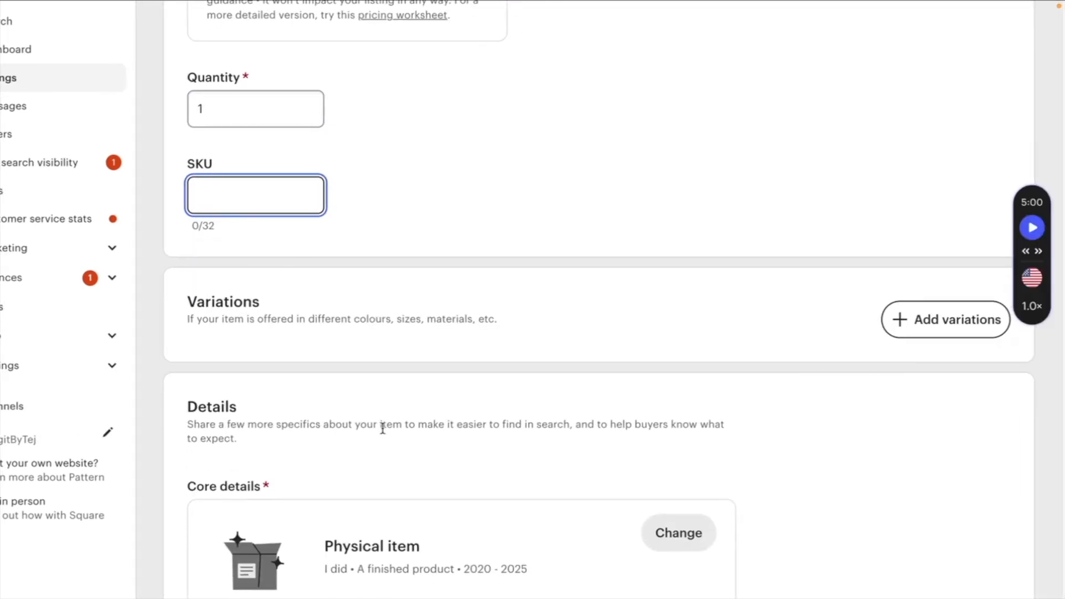
scroll(383, 429, down, 1)
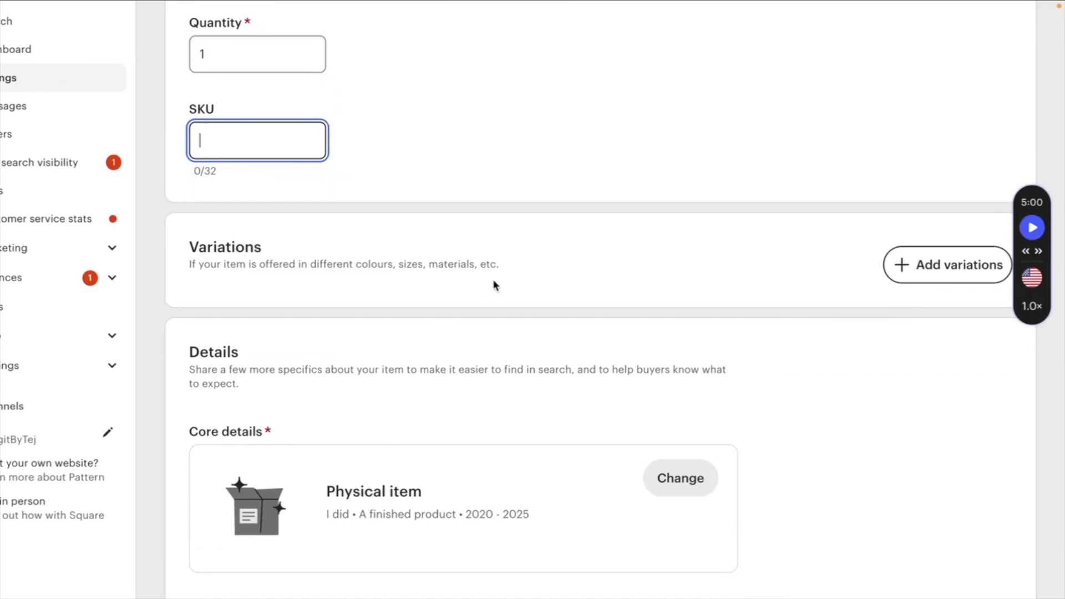
- Add a Primary colour variation with the options Blue, Grey and Pink
click(886, 270)
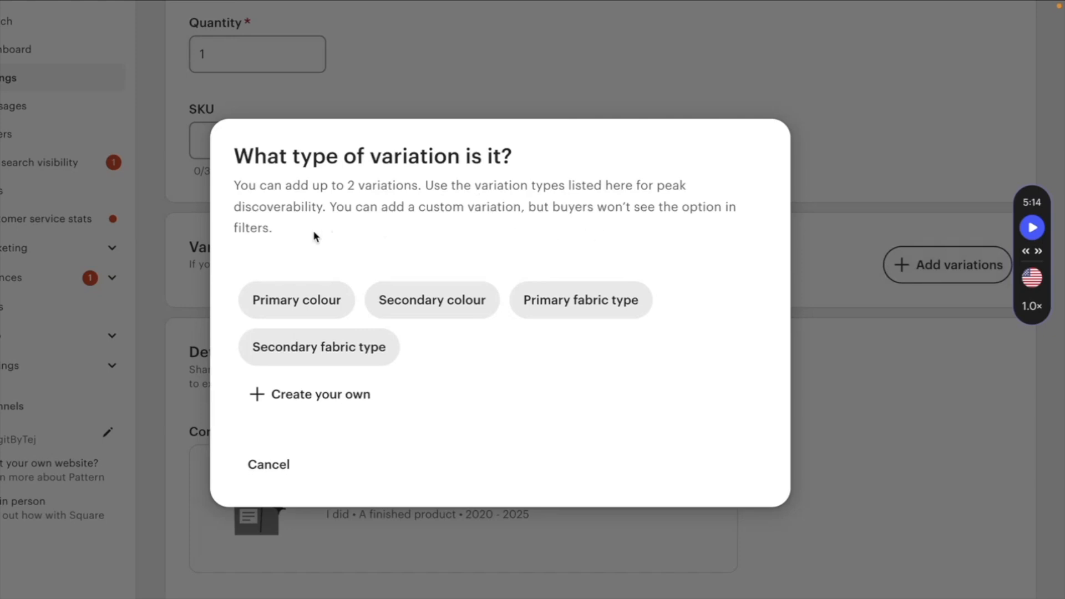
click(285, 304)
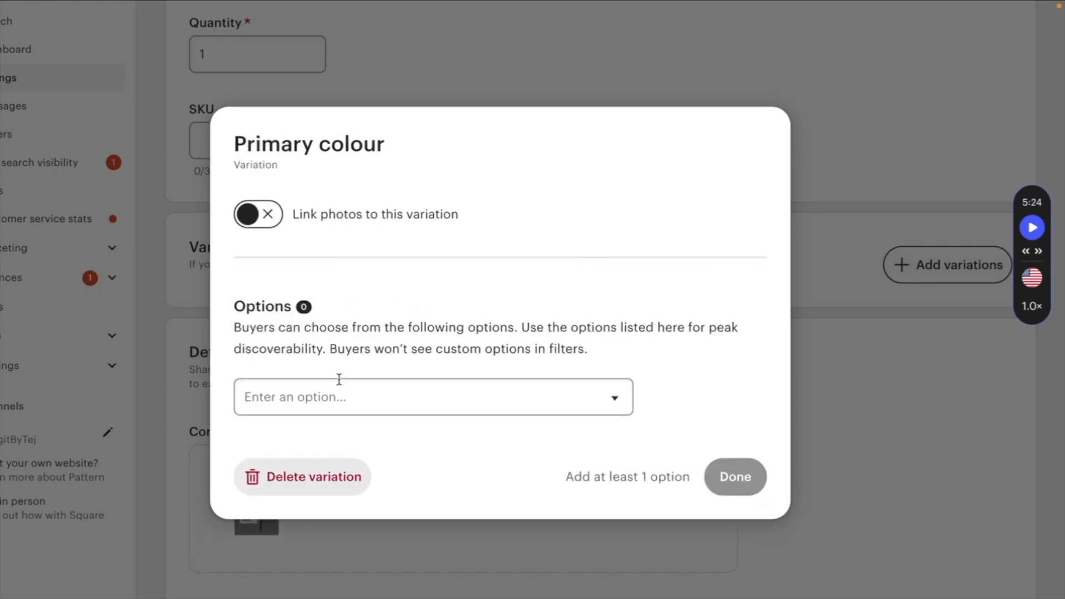
click(336, 390)
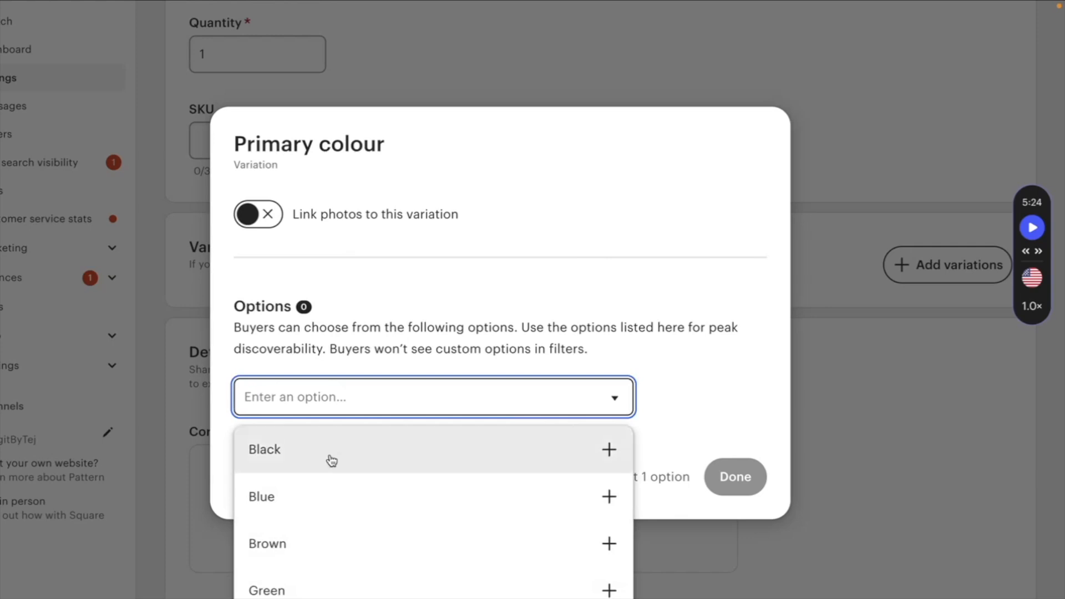
click(304, 497)
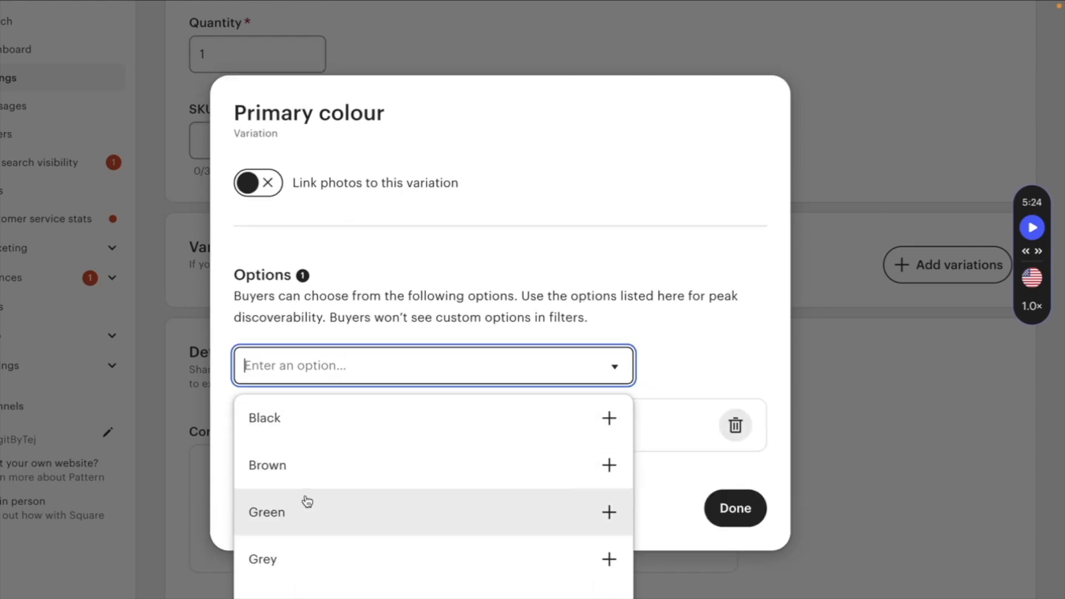
click(345, 551)
click(338, 570)
click(505, 189)
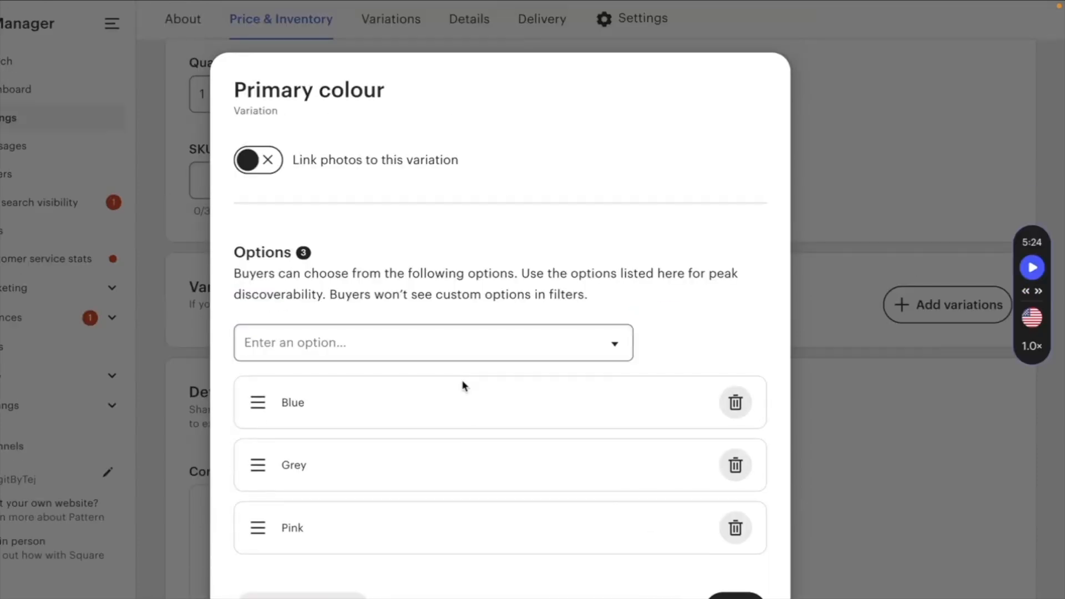
- Turn on linking photos to the colour variation and open the photo choice for Blue without picking one
click(259, 160)
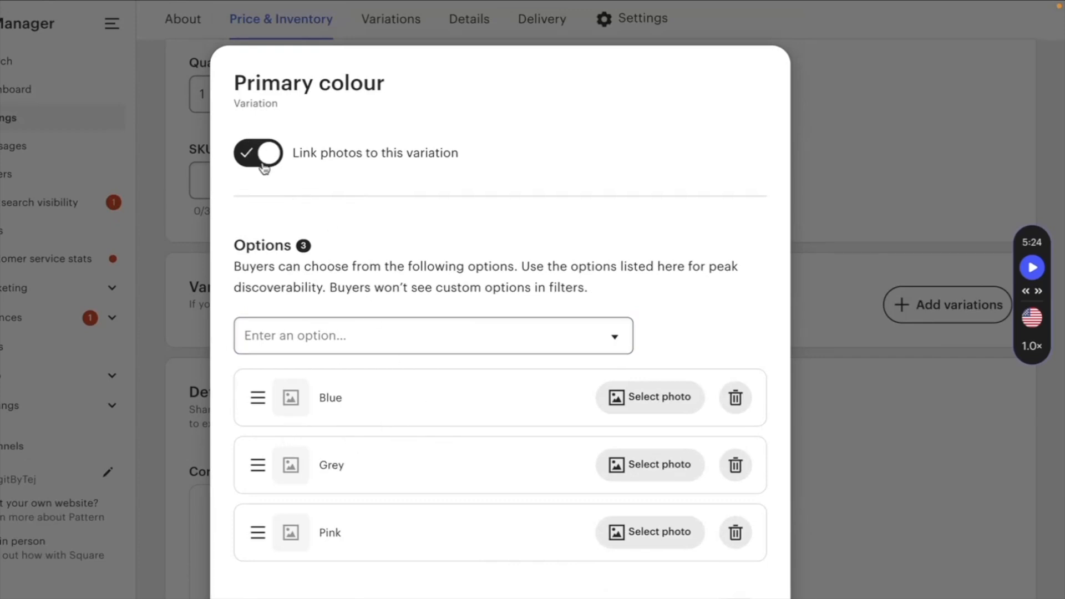
click(662, 401)
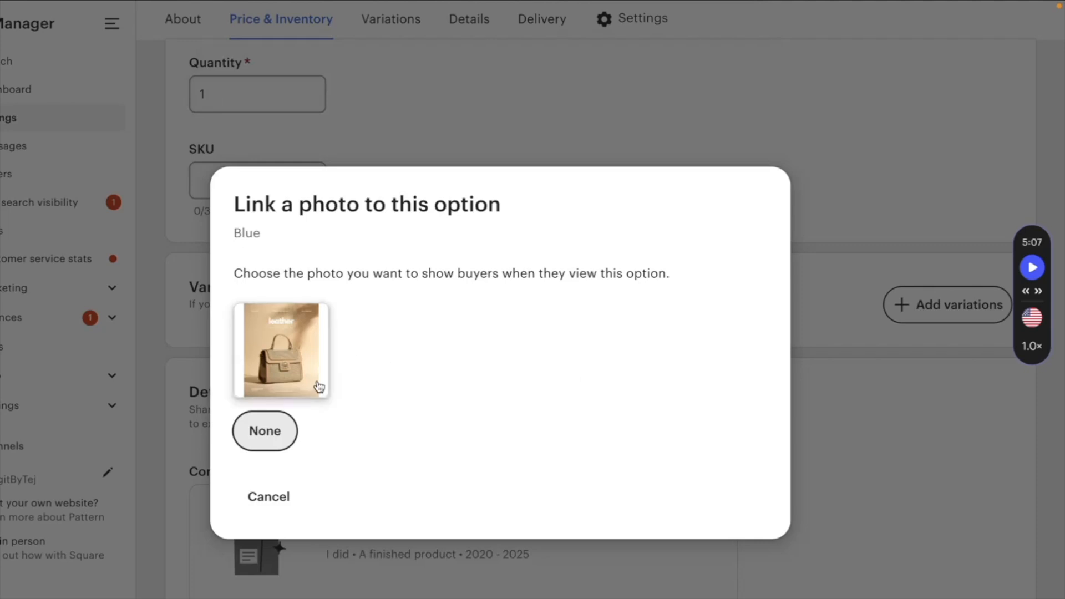
click(273, 505)
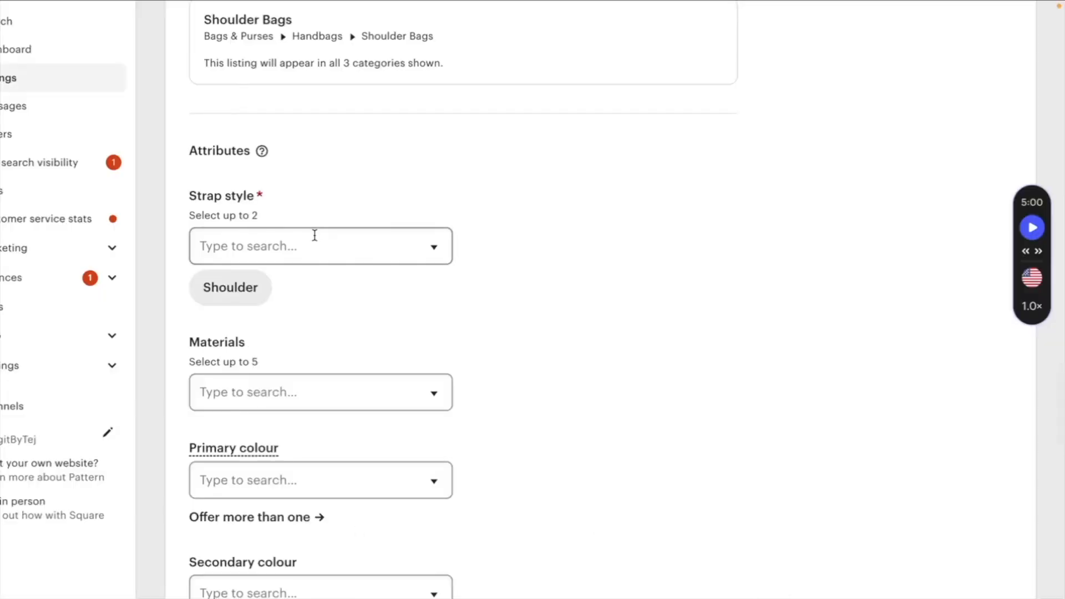
- Add Top handle as a second strap style attribute
scroll(313, 234, down, 2)
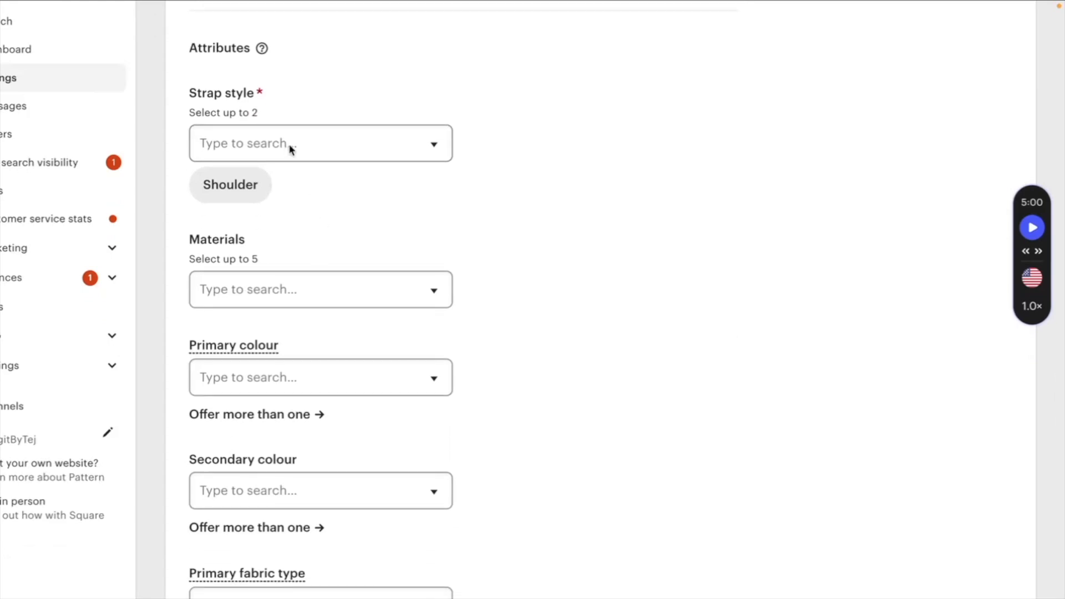
click(268, 143)
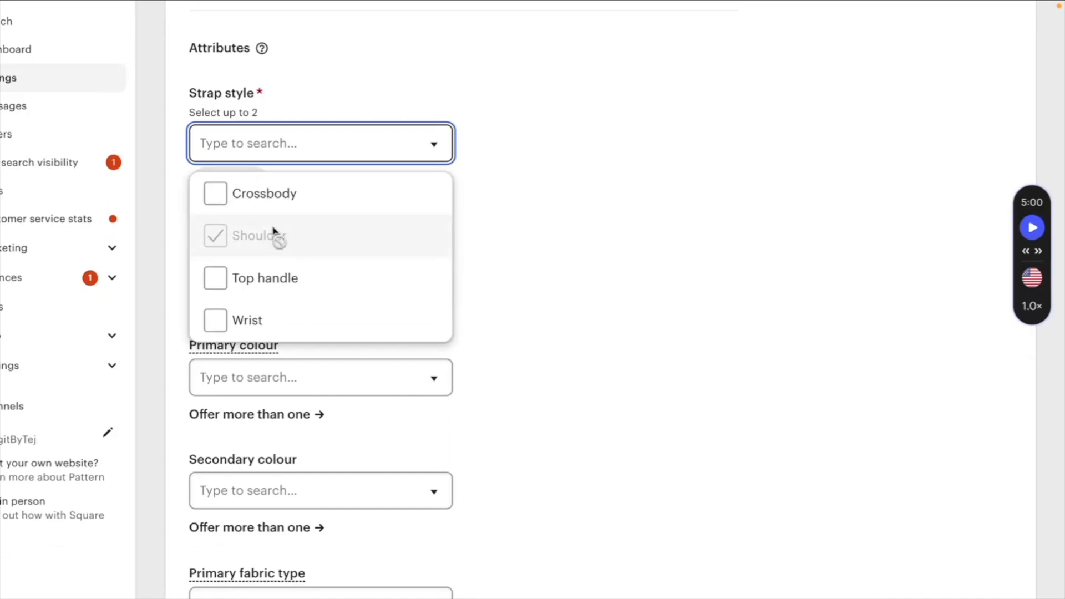
scroll(286, 266, down, 1)
click(244, 258)
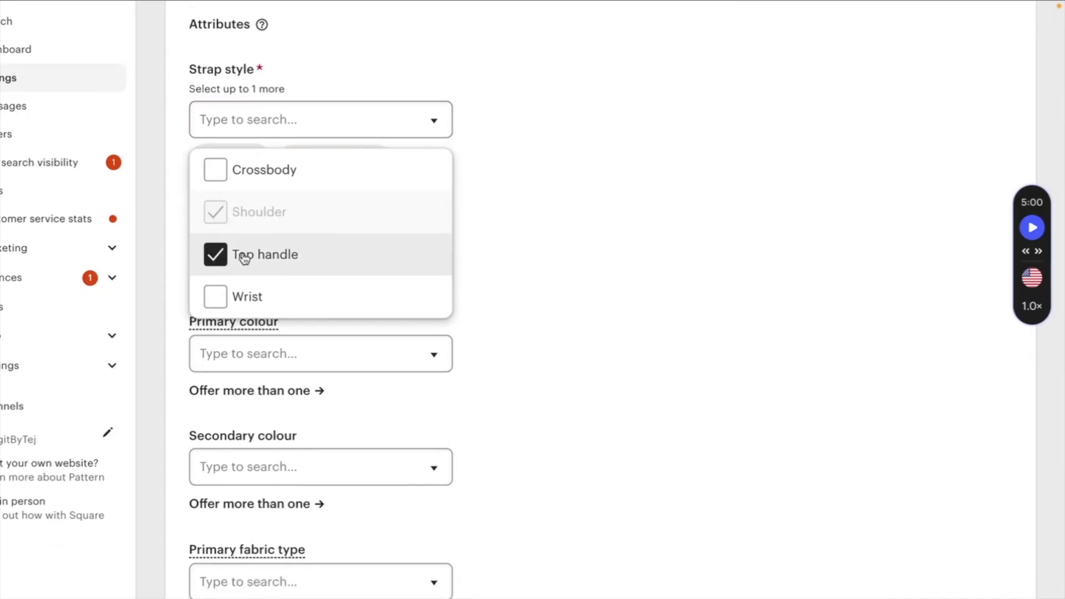
- Pick Leather as the listing's materials attribute
click(528, 169)
scroll(417, 222, down, 1)
click(364, 214)
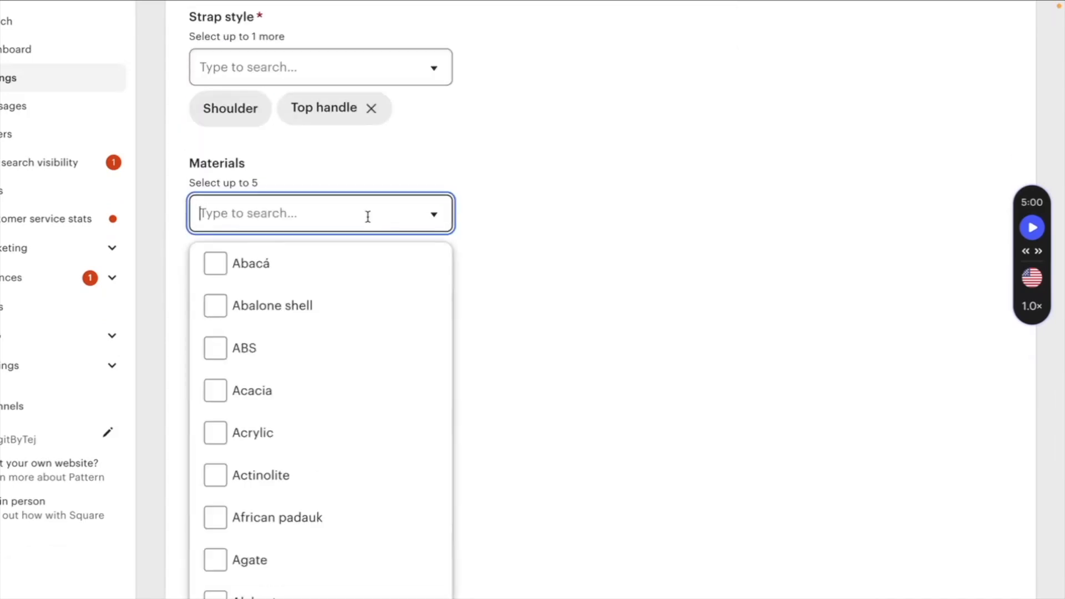
scroll(328, 345, down, 1)
scroll(328, 345, down, 5)
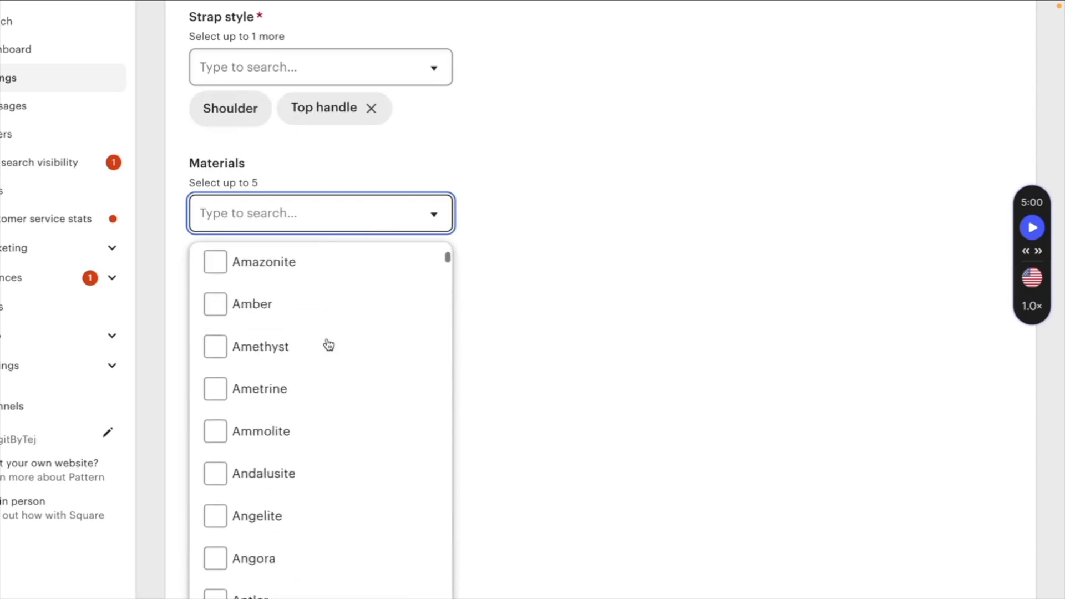
text(l)
click(216, 350)
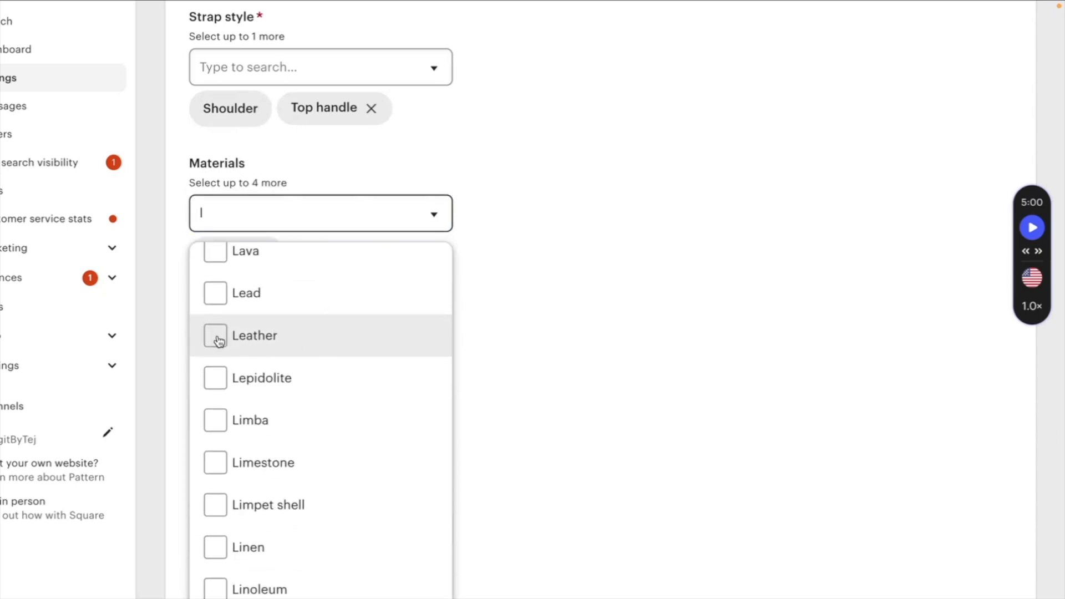
- Start creating a new delivery option for the listing
scroll(350, 277, down, 10)
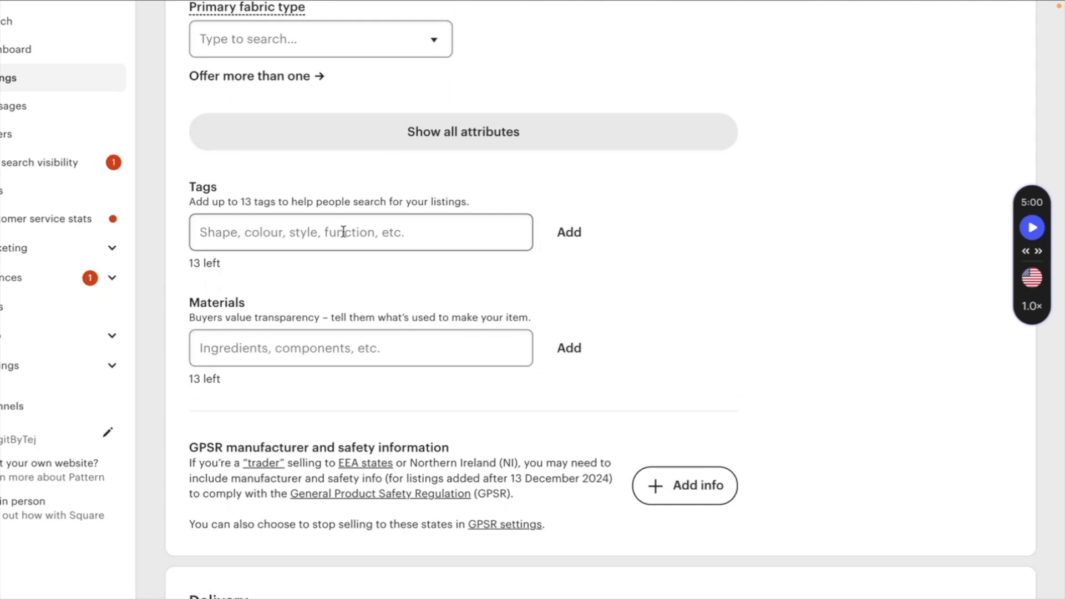
scroll(343, 232, down, 2)
click(421, 263)
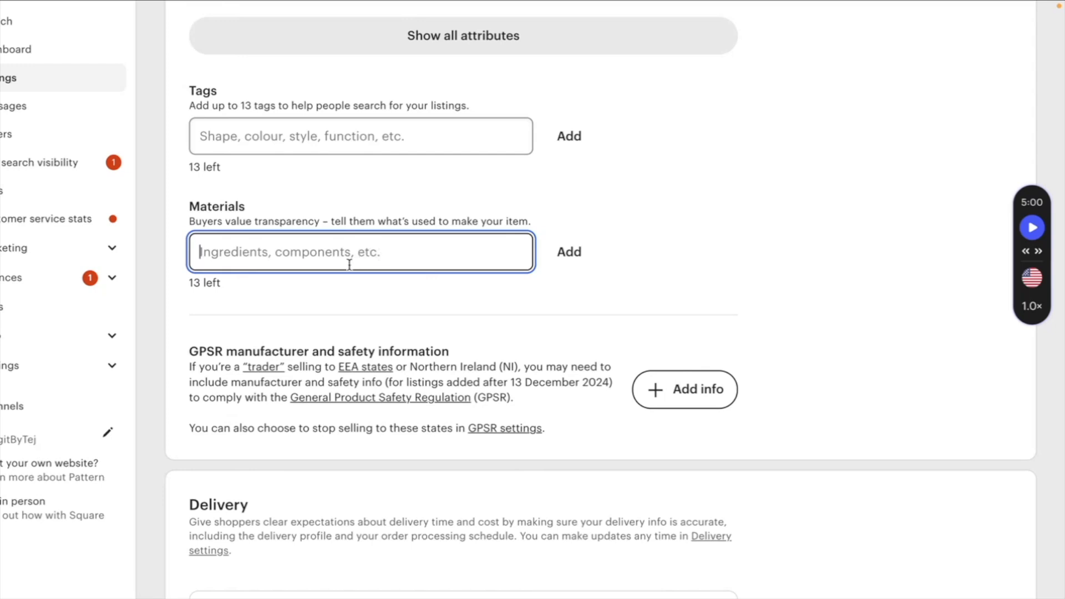
scroll(343, 310, down, 2)
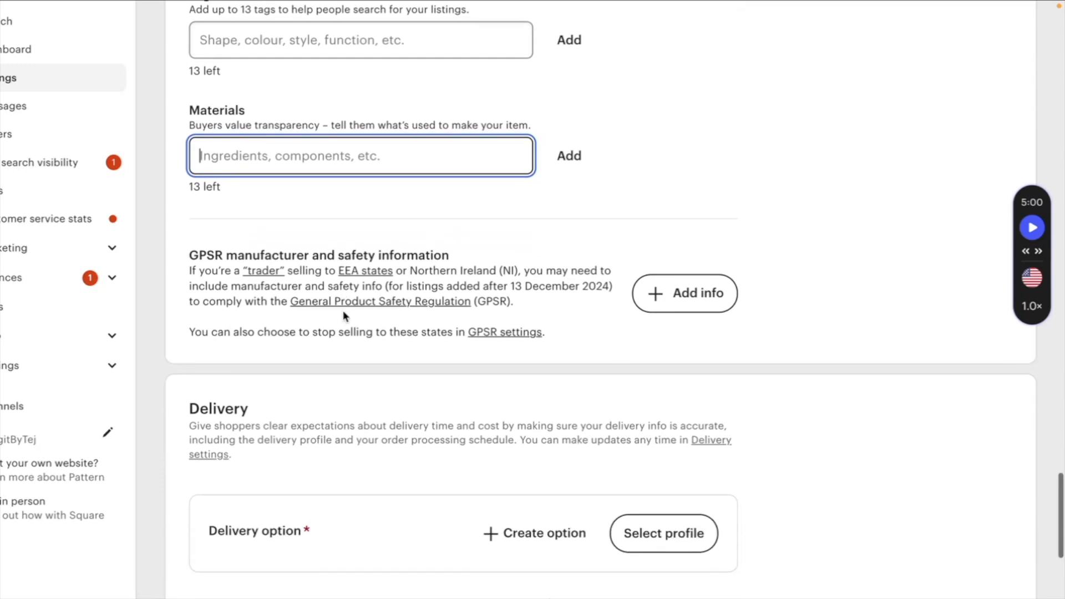
scroll(342, 310, down, 6)
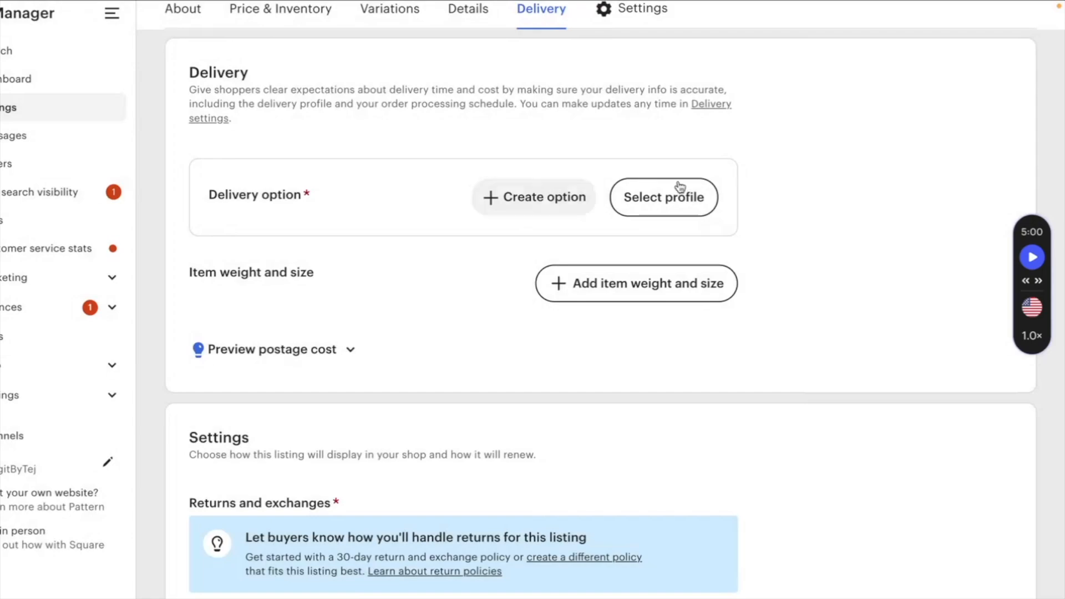
click(690, 199)
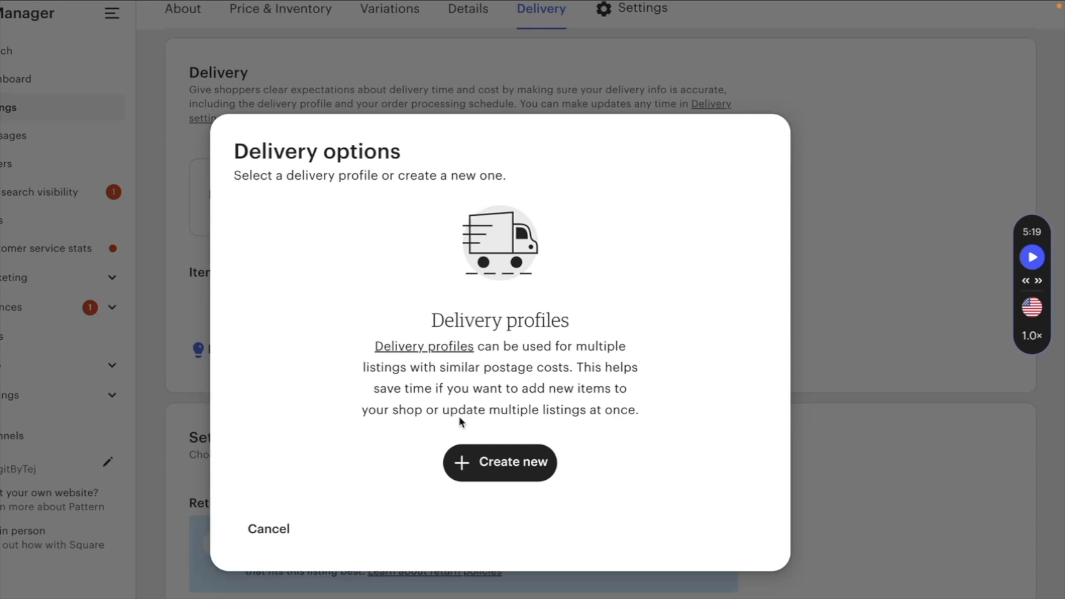
click(522, 462)
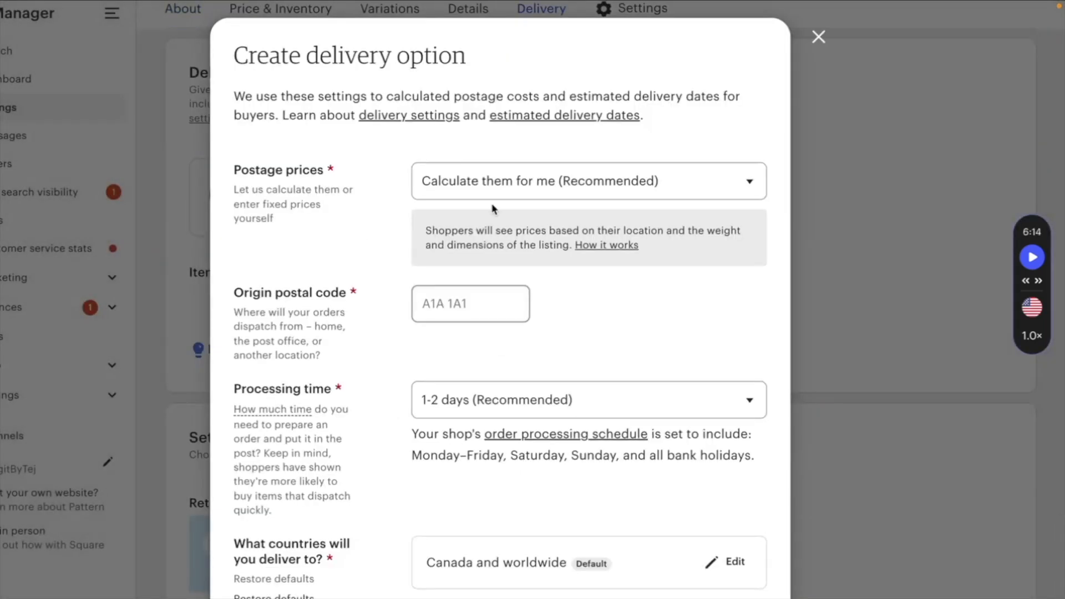
- Fill in the origin postal code and keep the 1-2 days (Recommended) processing time
click(490, 190)
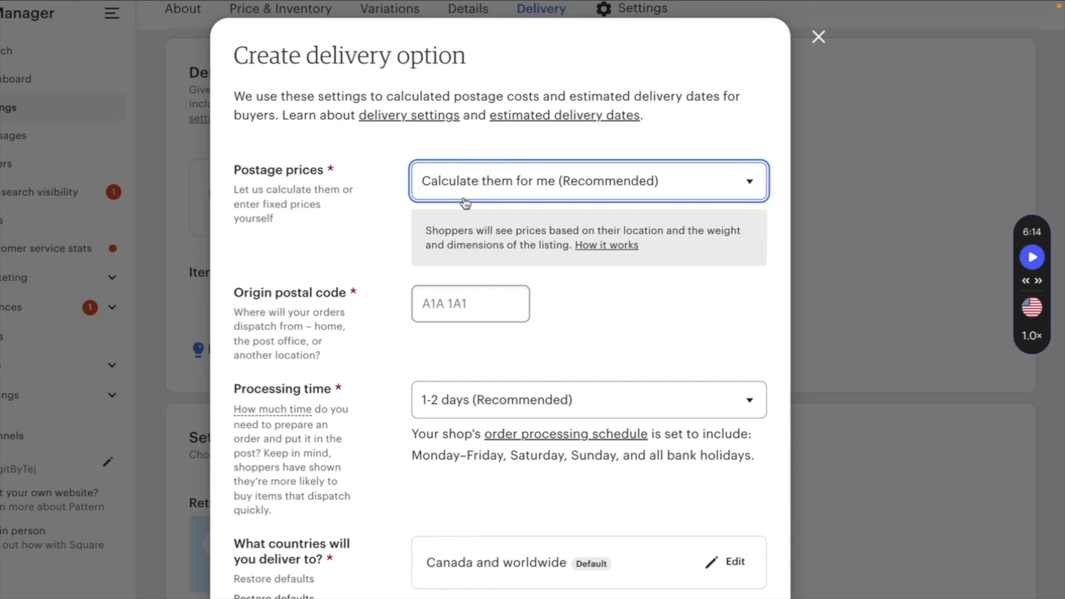
scroll(437, 335, down, 1)
click(446, 314)
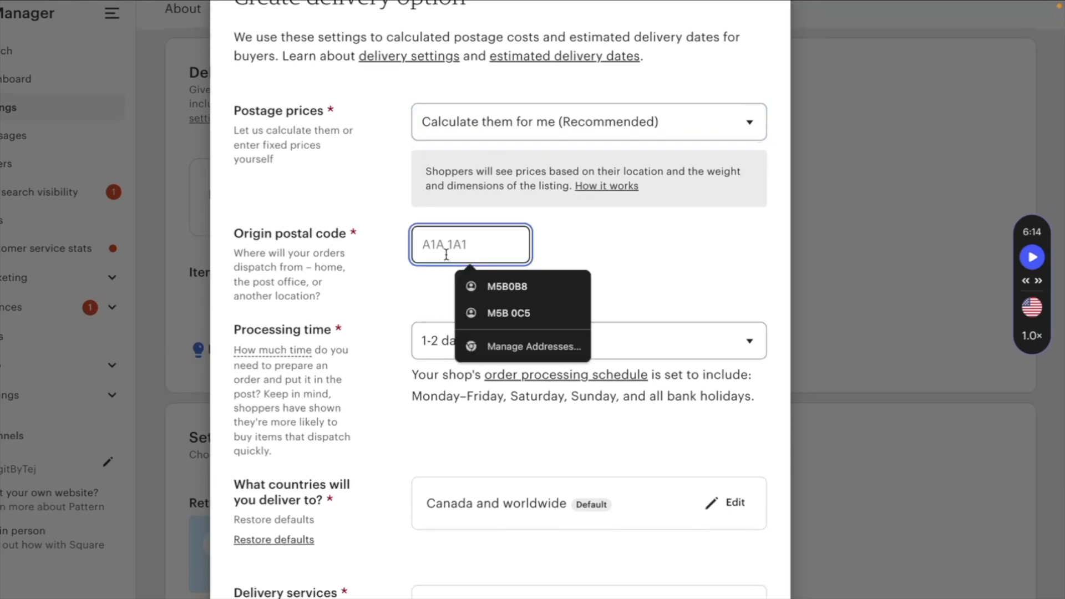
click(422, 276)
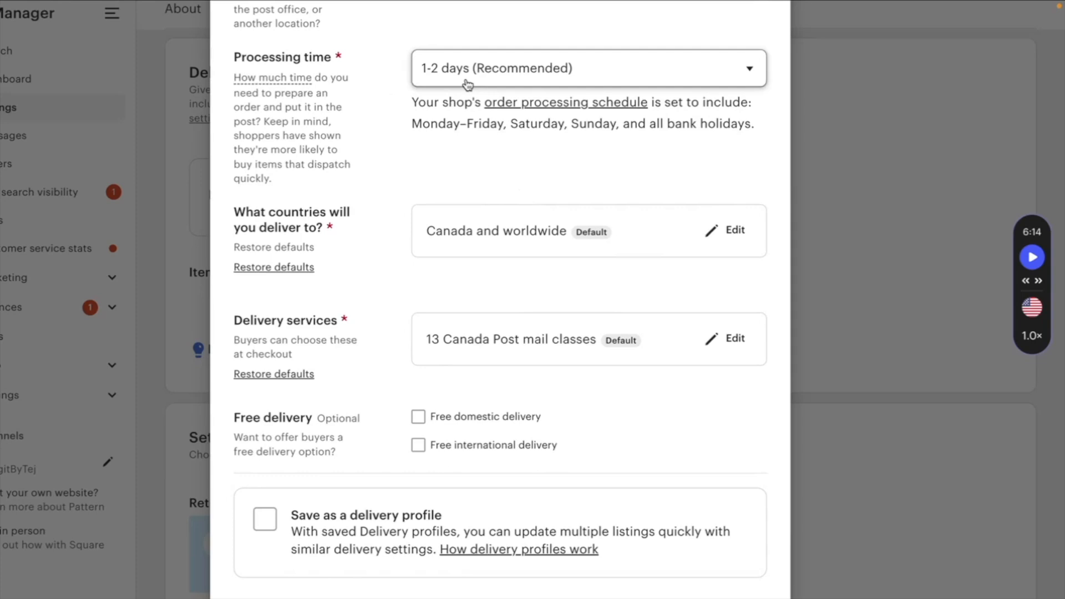
click(438, 76)
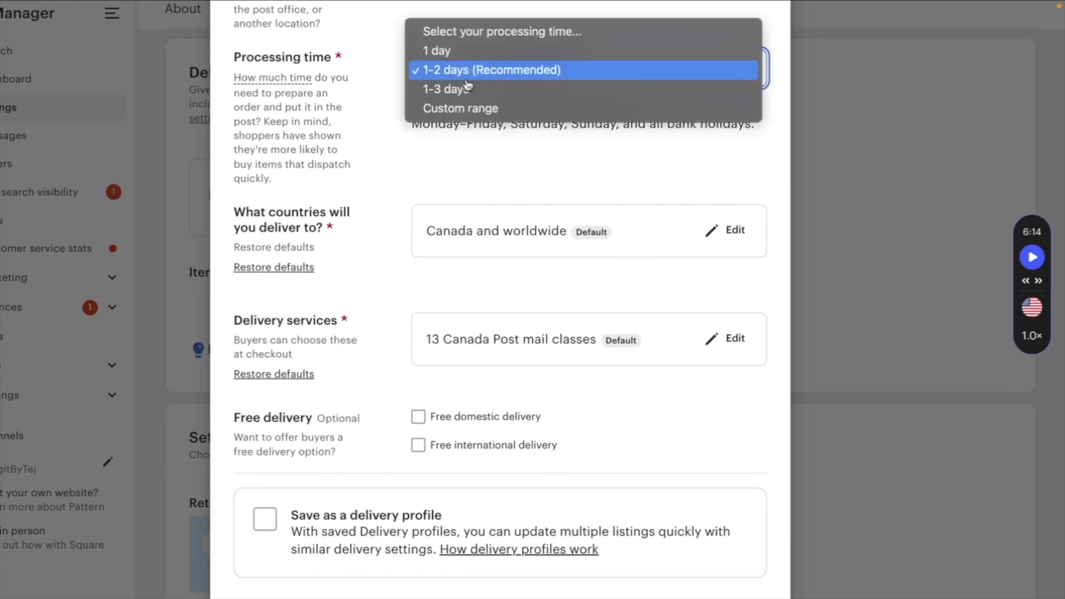
click(438, 72)
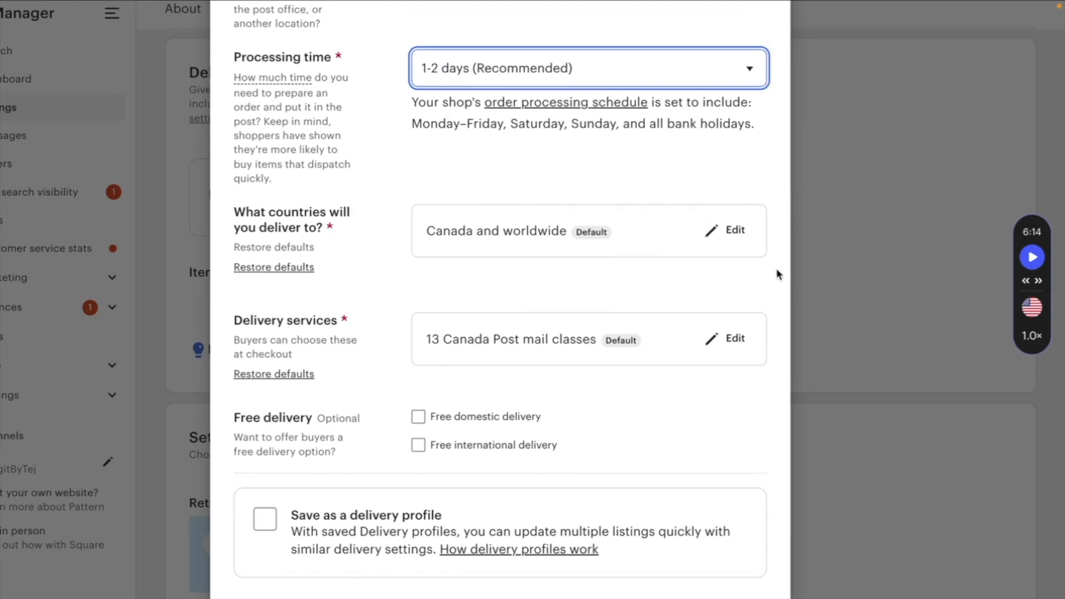
- Limit the delivery countries to Canada only by clearing All countries
click(725, 230)
scroll(506, 311, down, 1)
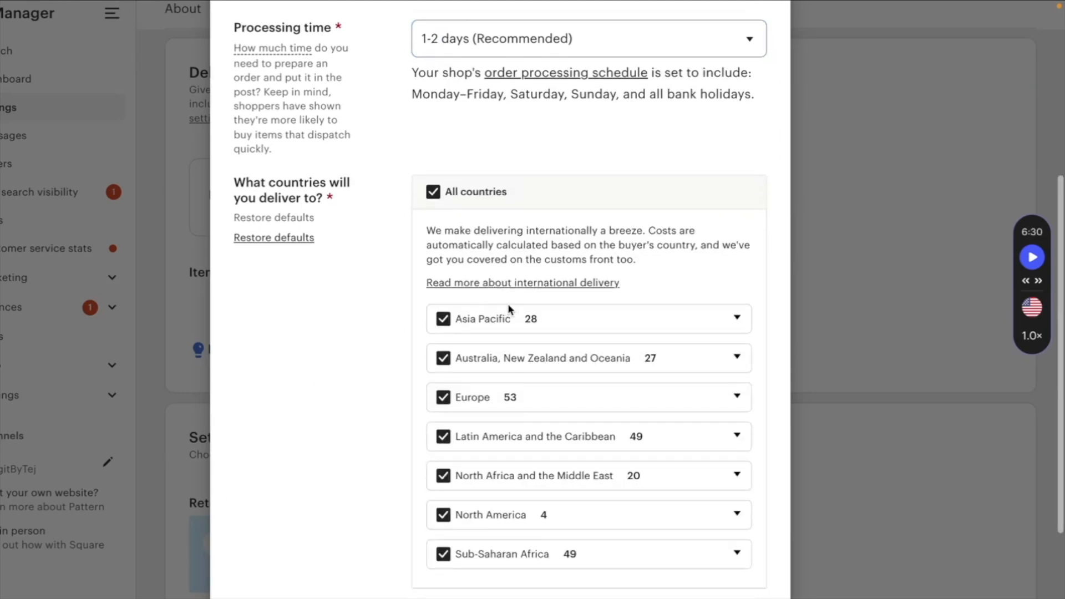
click(433, 192)
scroll(447, 430, down, 2)
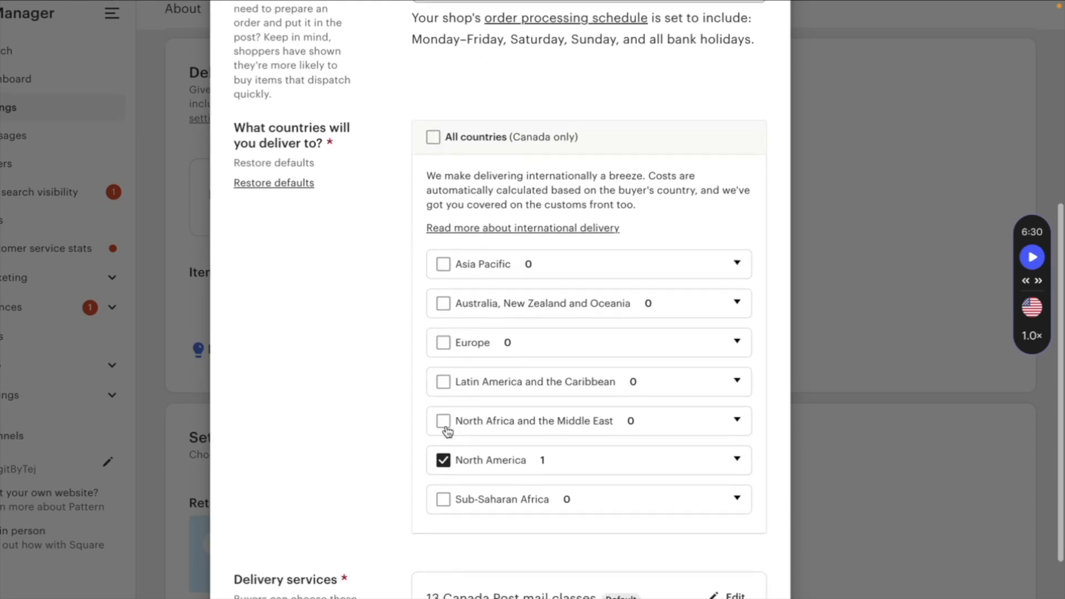
click(739, 458)
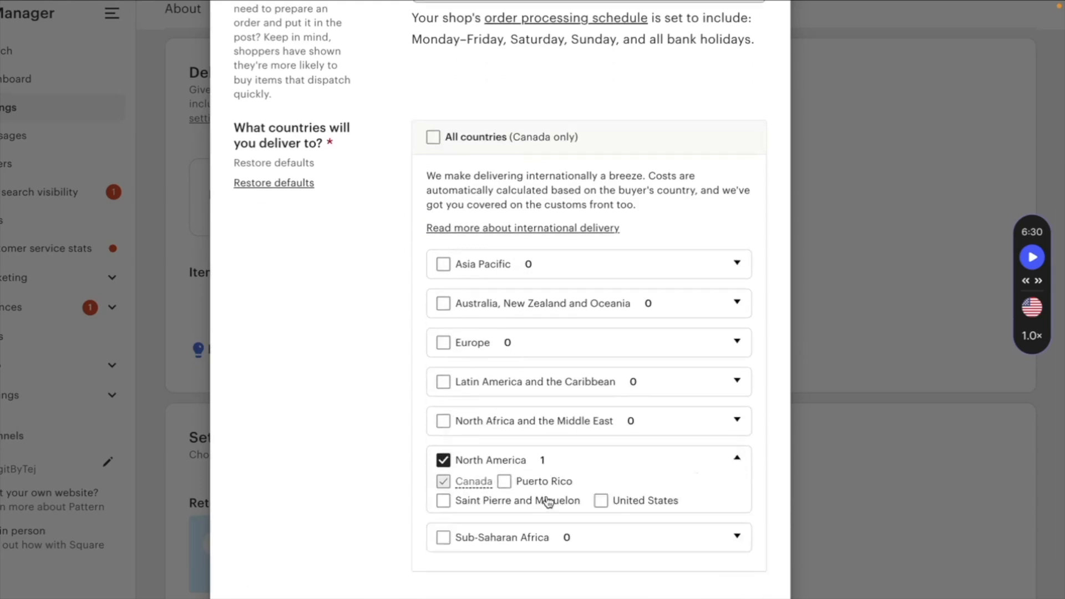
scroll(368, 416, down, 5)
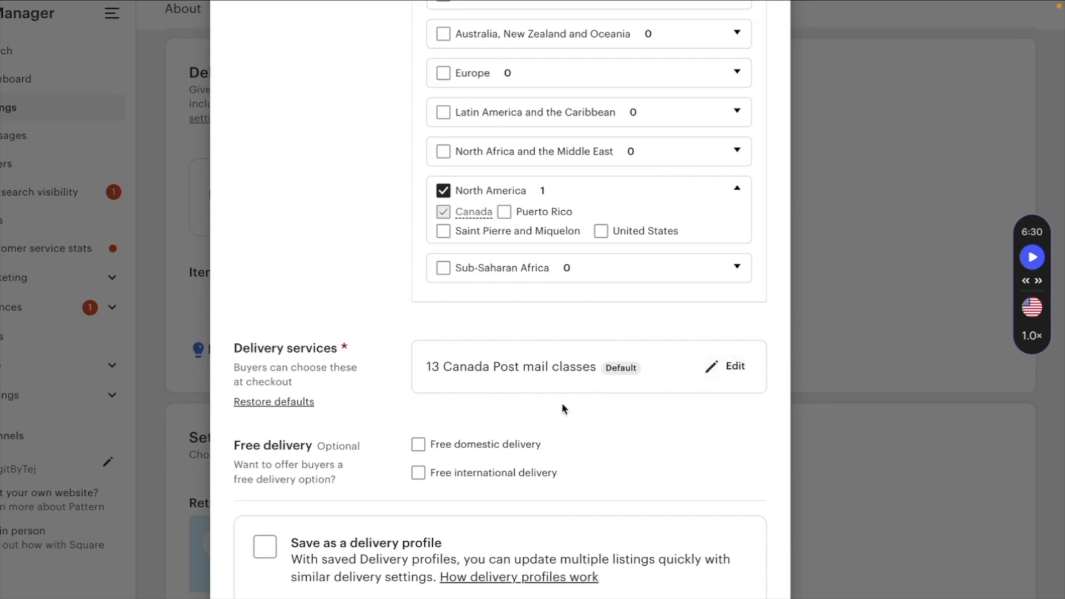
- Open the delivery services list and review the included Canada Post mail classes
click(719, 365)
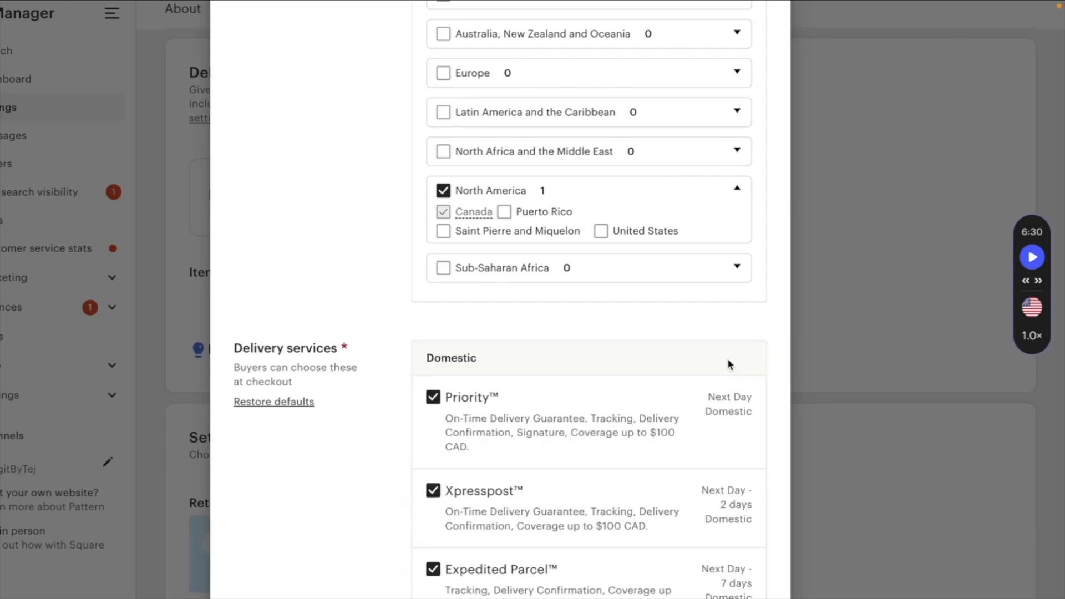
scroll(609, 411, down, 2)
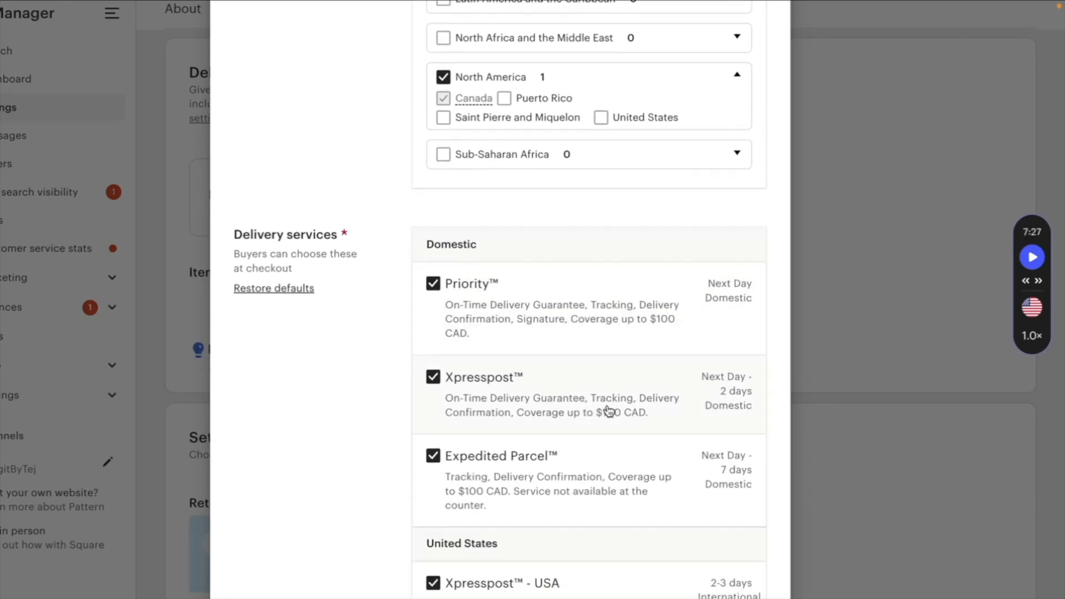
scroll(609, 411, down, 2)
scroll(609, 411, down, 12)
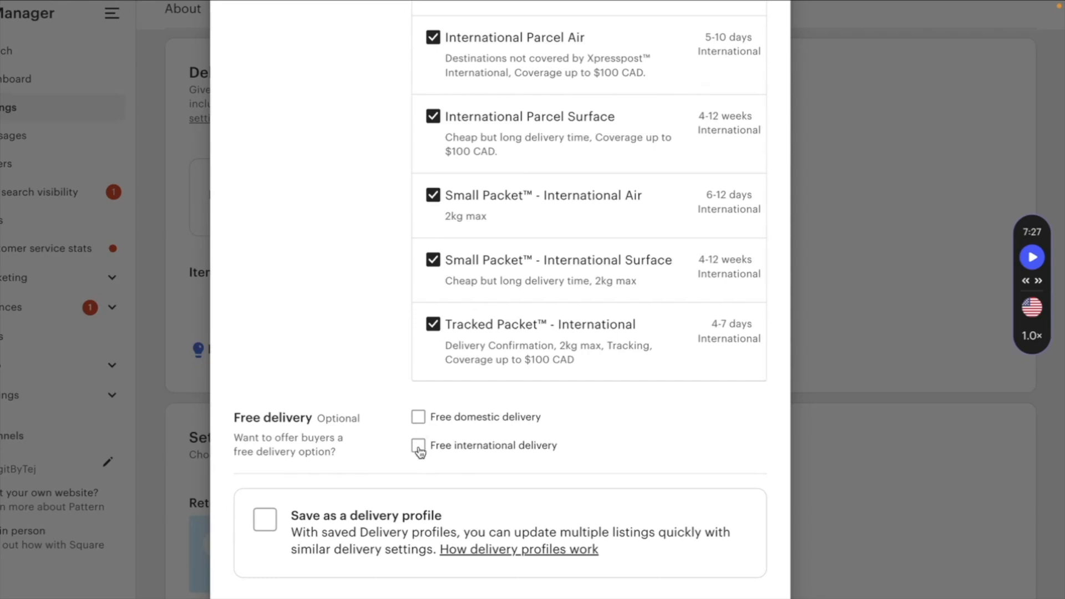
- Save the delivery option as a delivery profile named Bag
click(265, 524)
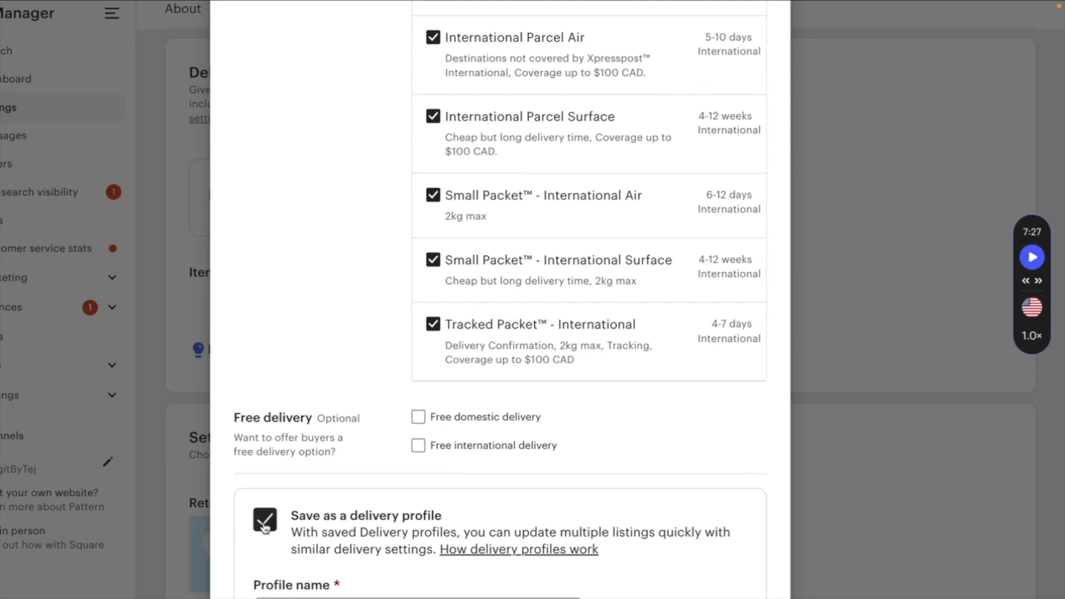
scroll(265, 527, down, 2)
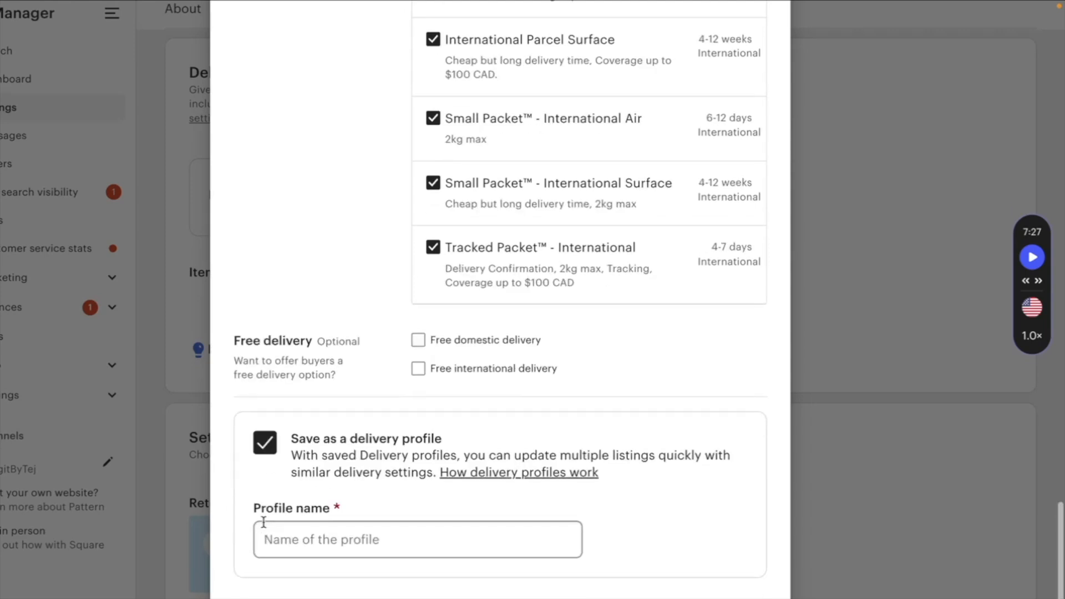
click(310, 521)
text(Bag)
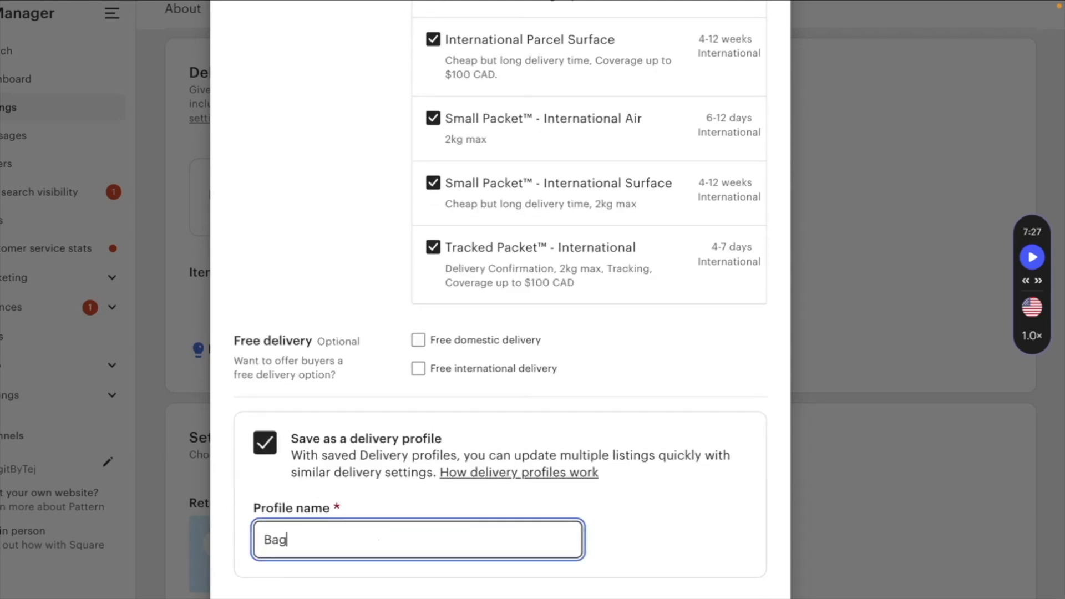
click(726, 596)
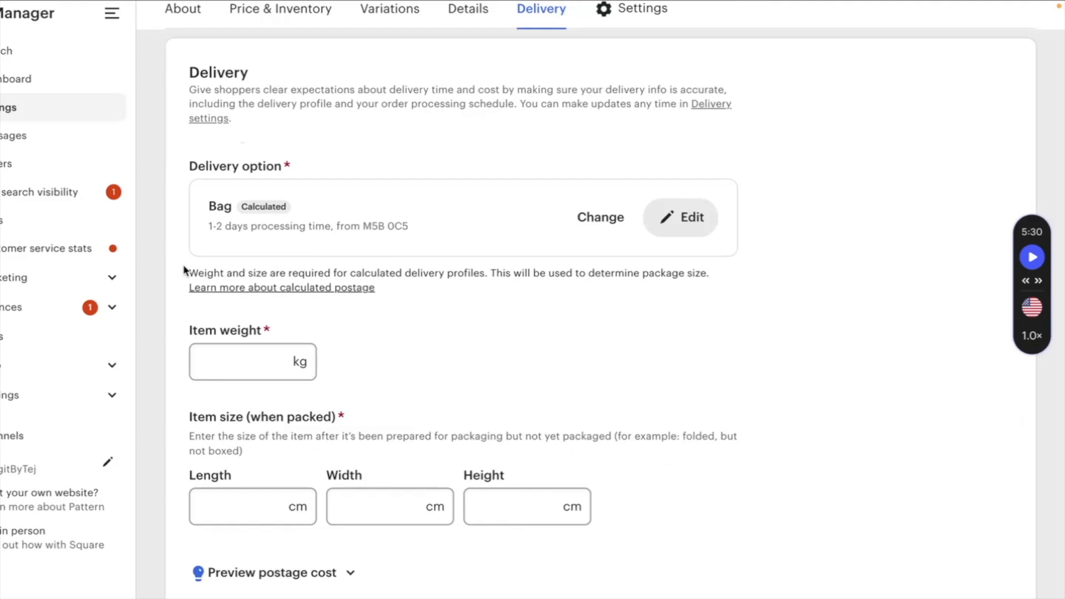
- Set the item weight to 2 kg and the packed size to 12 × 12 × 12 cm
scroll(254, 237, down, 2)
click(266, 284)
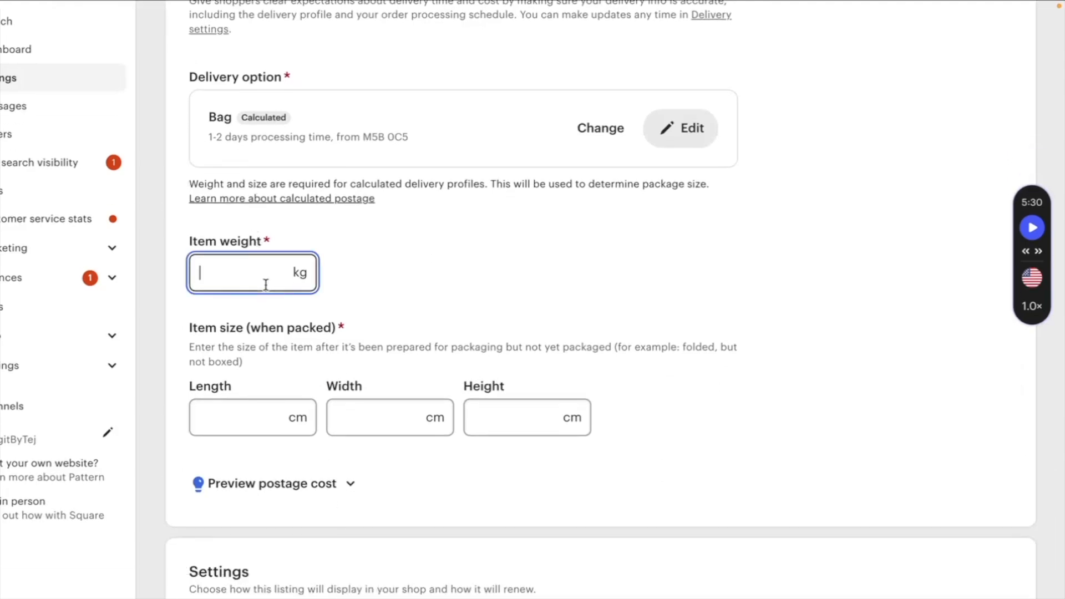
text(10)
key(BackSpace)
key(BackSpace)
text(2)
click(414, 261)
scroll(333, 311, down, 1)
- Open the postage cost preview and review it for a buyer in Toronto, Canada
click(248, 350)
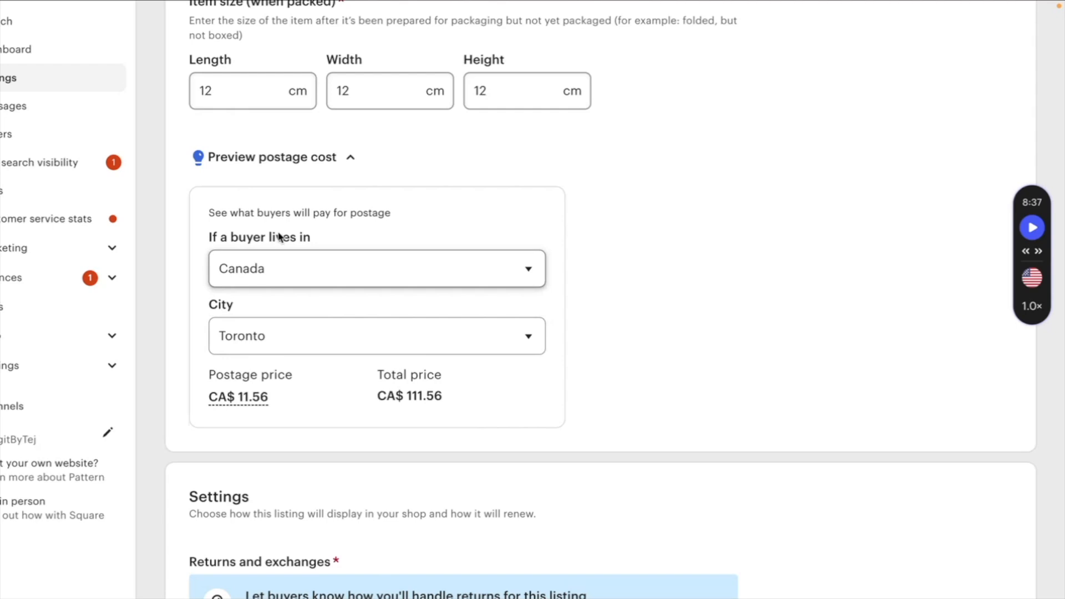
scroll(279, 237, down, 1)
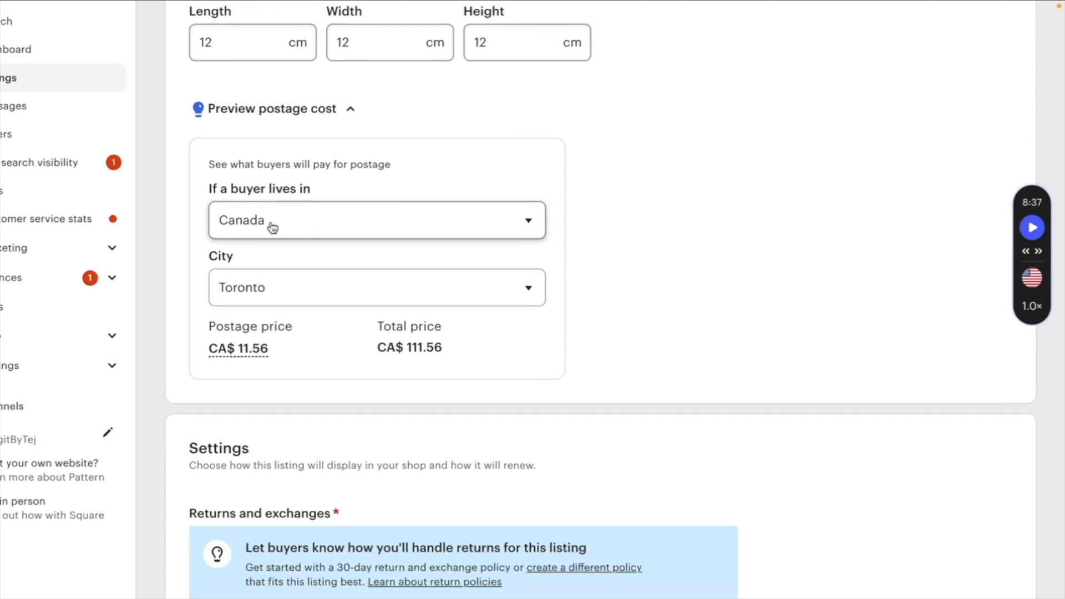
mouse_move(295, 348)
mouse_down()
mouse_move(204, 328)
mouse_move(302, 357)
mouse_up()
click(305, 357)
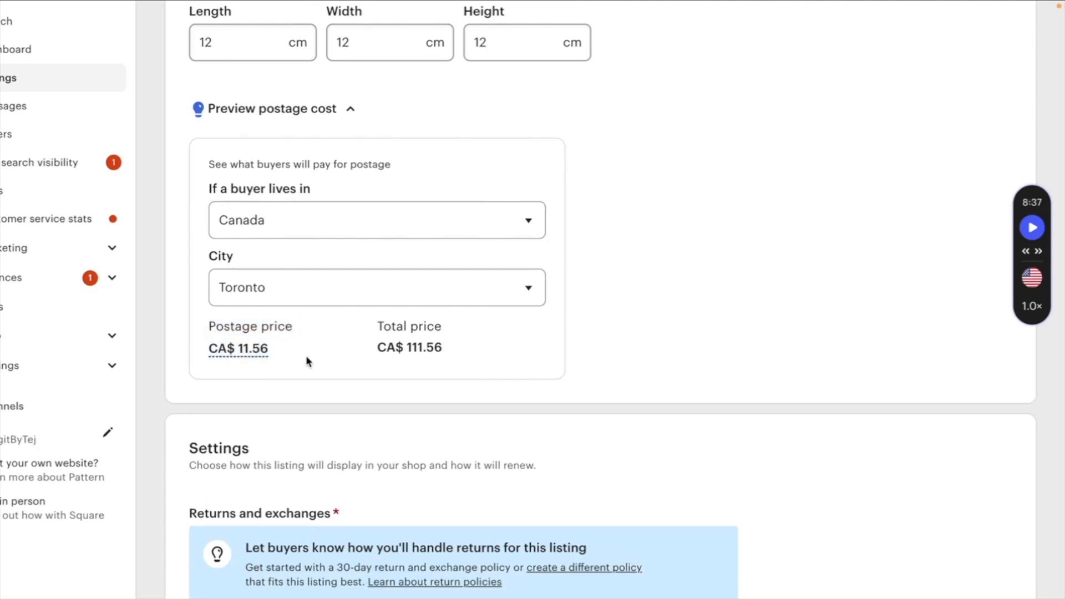
scroll(306, 357, down, 2)
scroll(307, 361, down, 5)
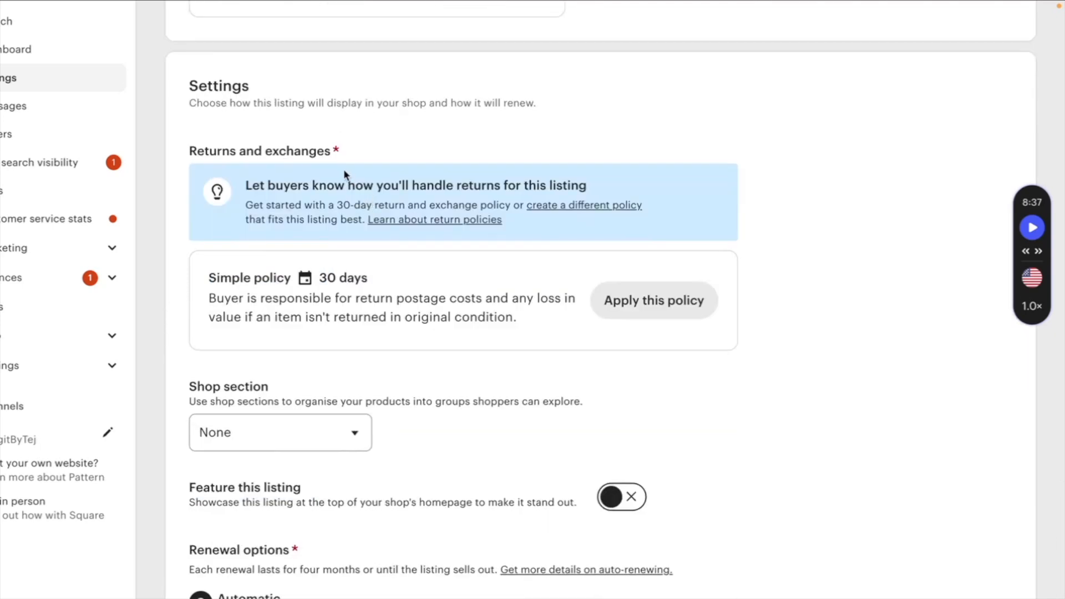
scroll(340, 167, down, 1)
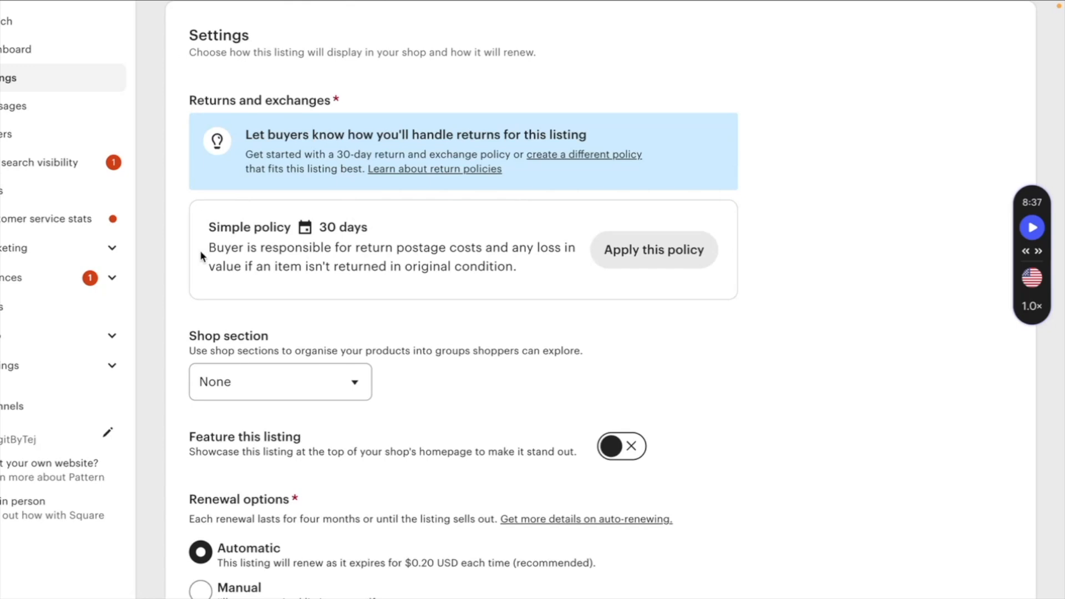
- Apply the simple 30-day returns policy and turn on featuring this listing in the shop
click(659, 253)
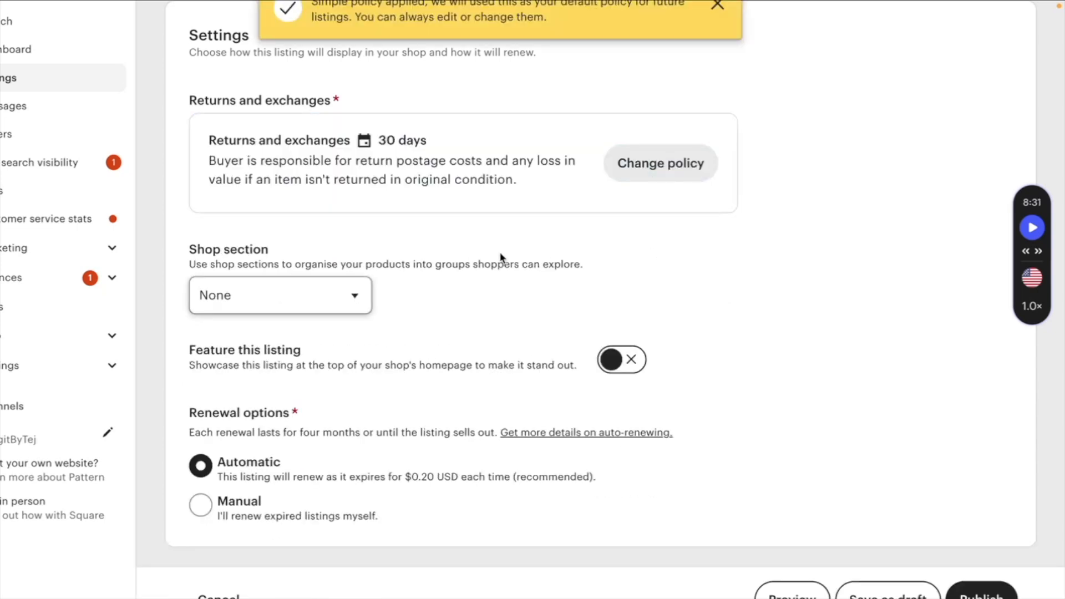
scroll(500, 253, up, 2)
scroll(352, 391, down, 2)
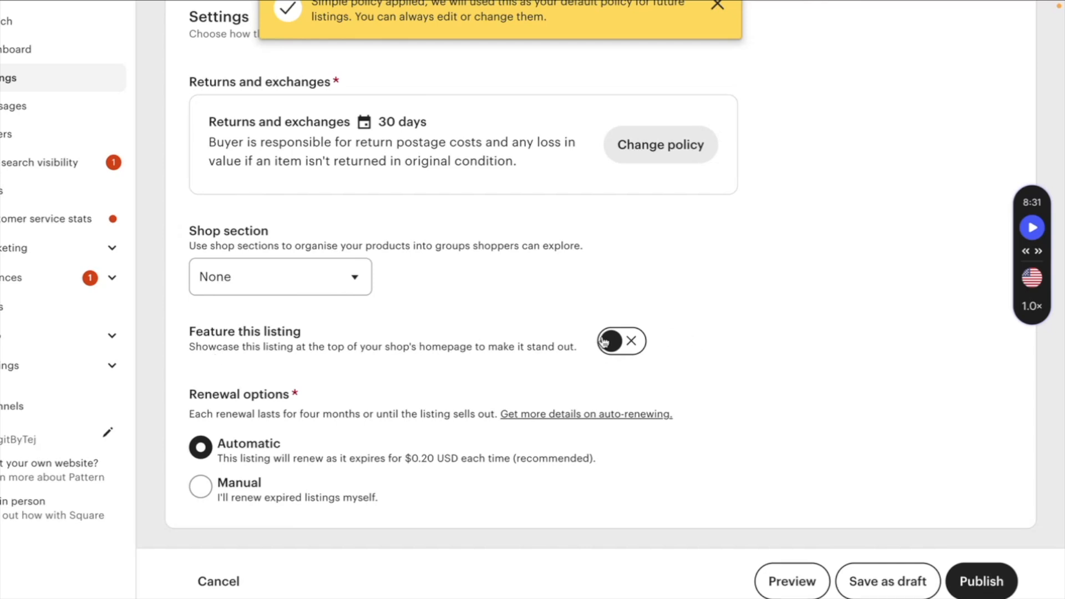
click(624, 345)
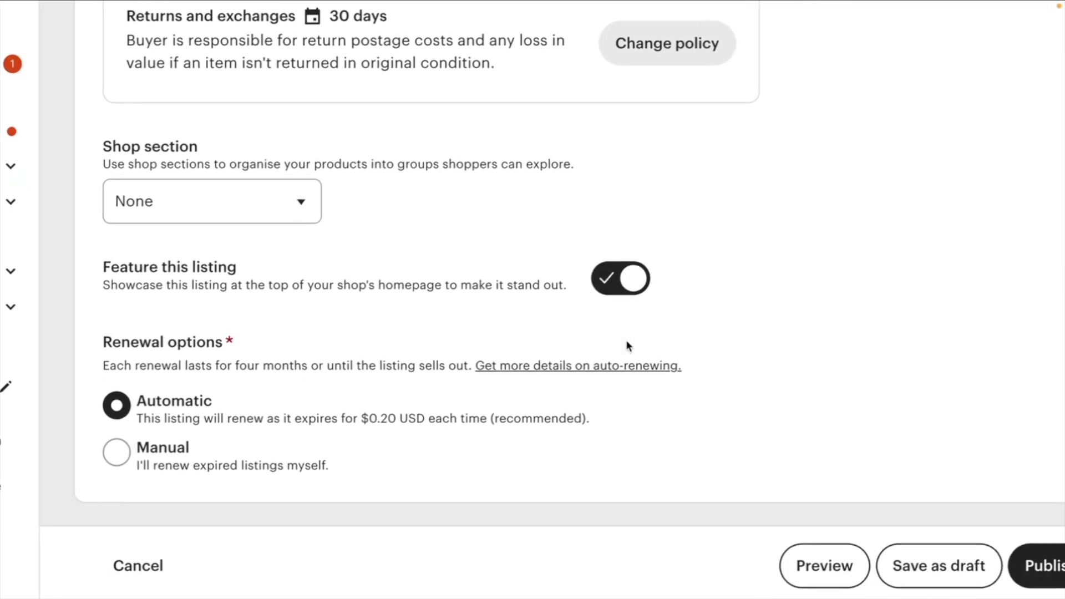
scroll(431, 454, down, 1)
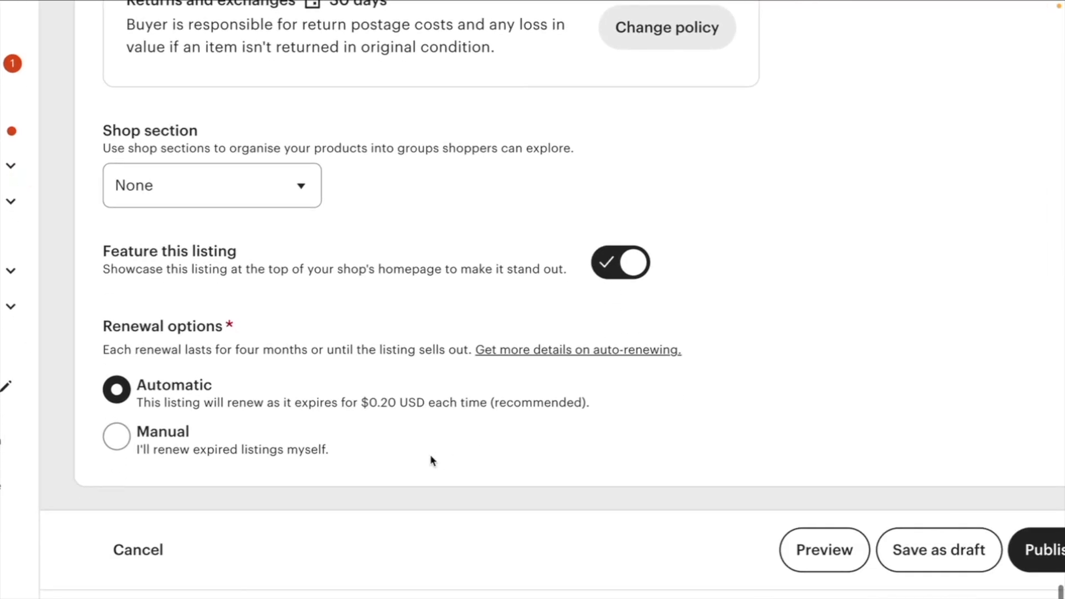
- Set the listing's renewal option to Manual
drag(138, 366, 113, 337)
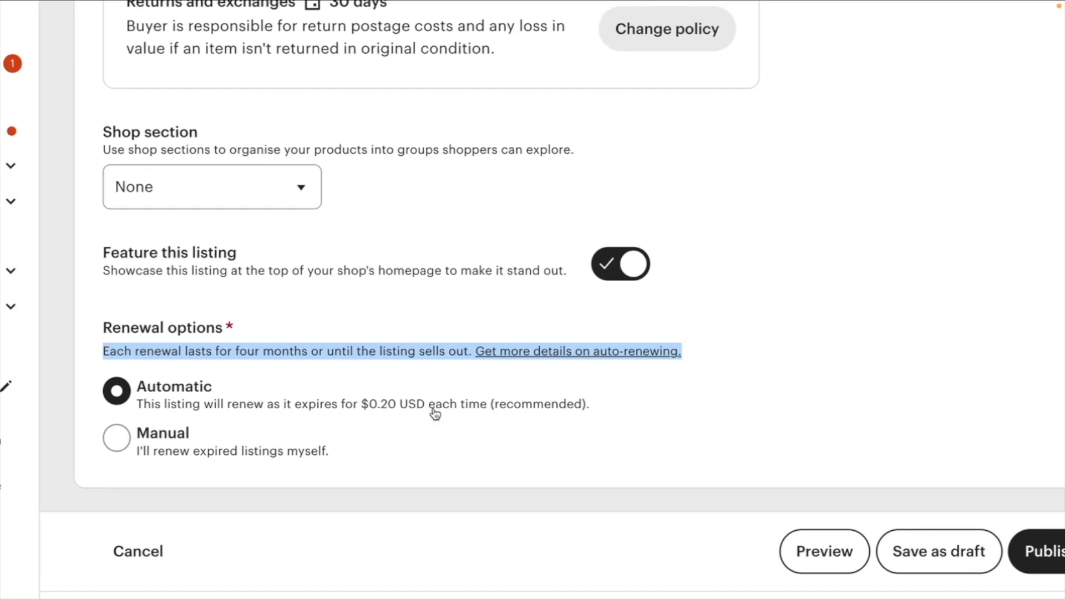
click(115, 438)
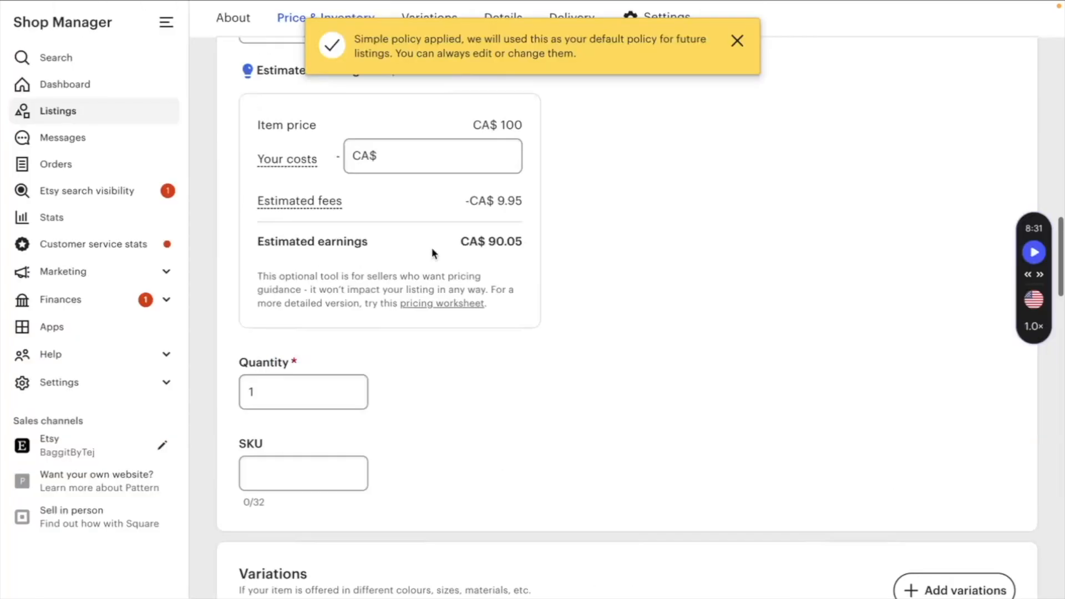
scroll(432, 249, up, 20)
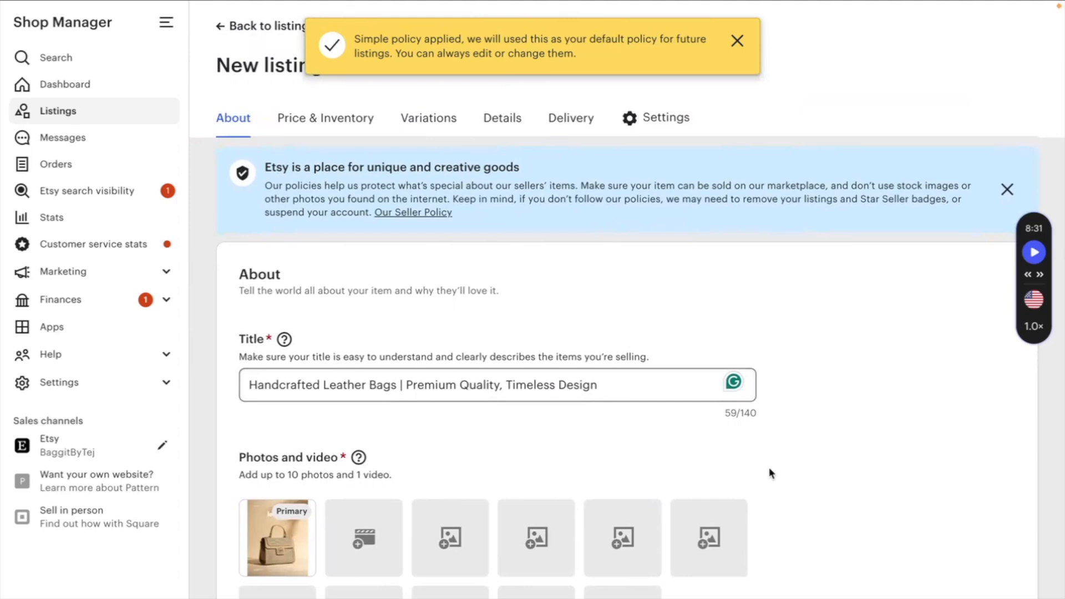
- Open the listing preview and review the photo, title, price and description, then close it
click(772, 597)
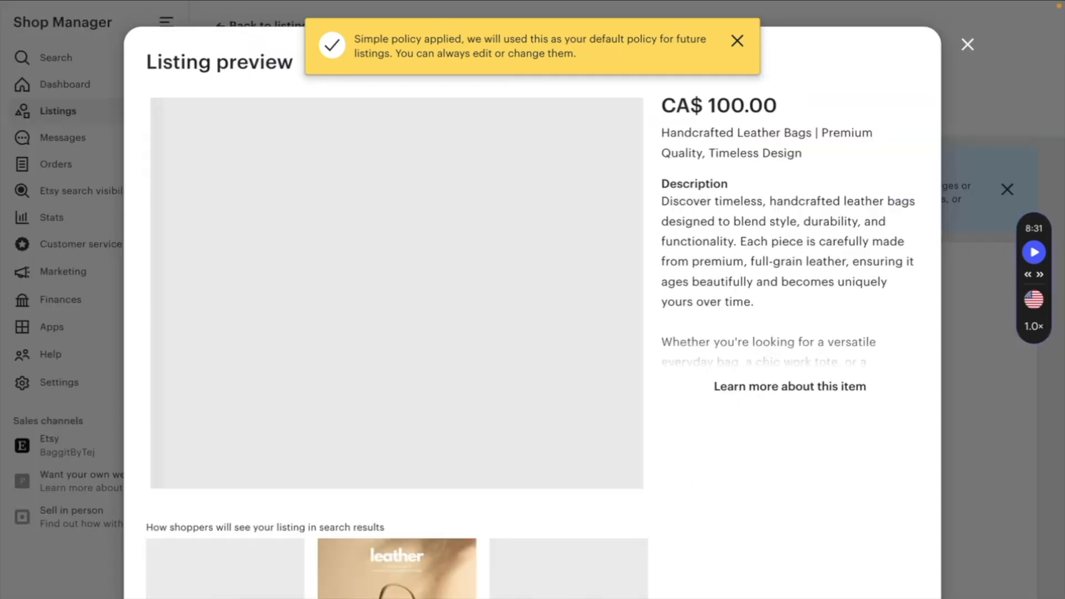
scroll(581, 181, down, 1)
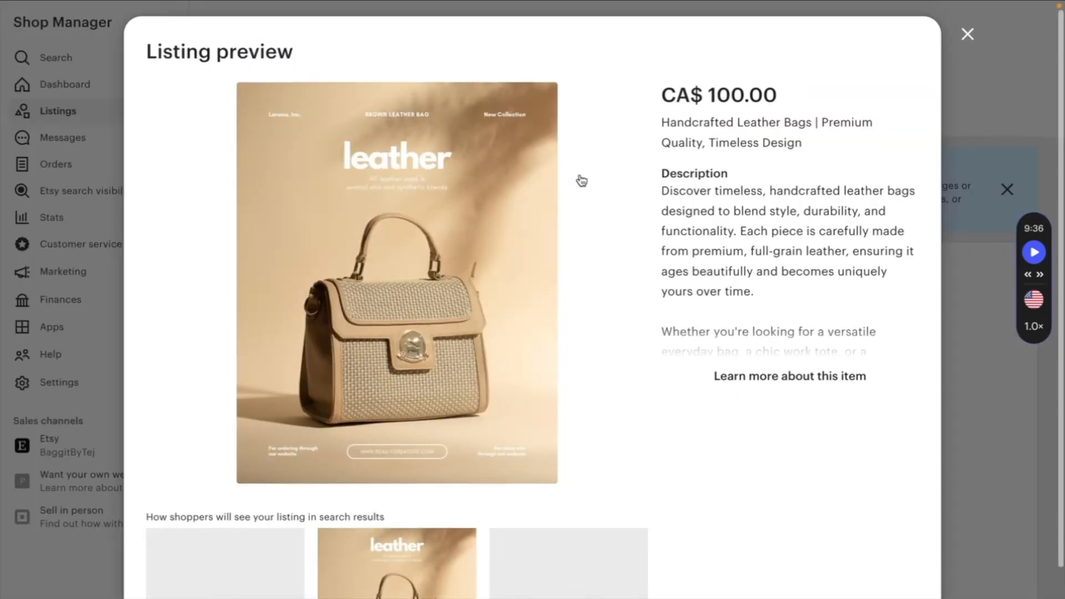
scroll(581, 180, down, 2)
scroll(581, 180, up, 3)
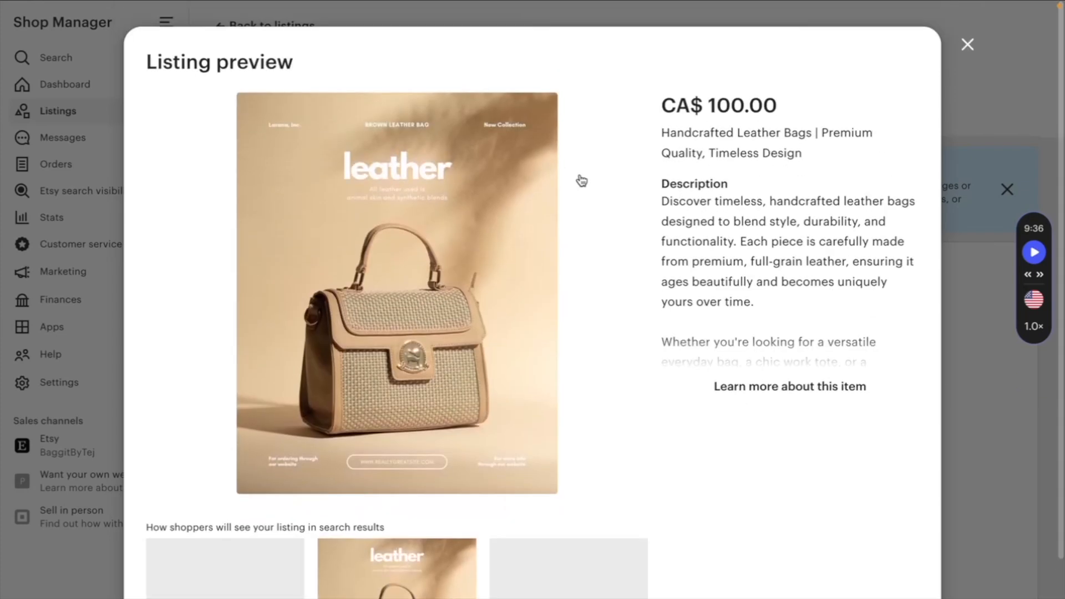
scroll(738, 383, down, 3)
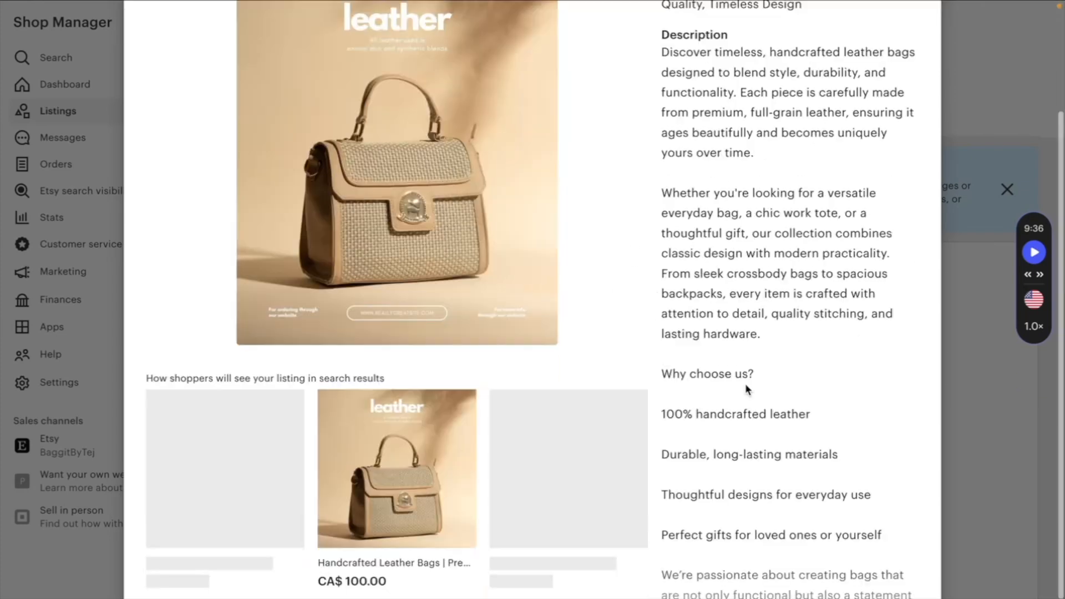
scroll(731, 266, up, 3)
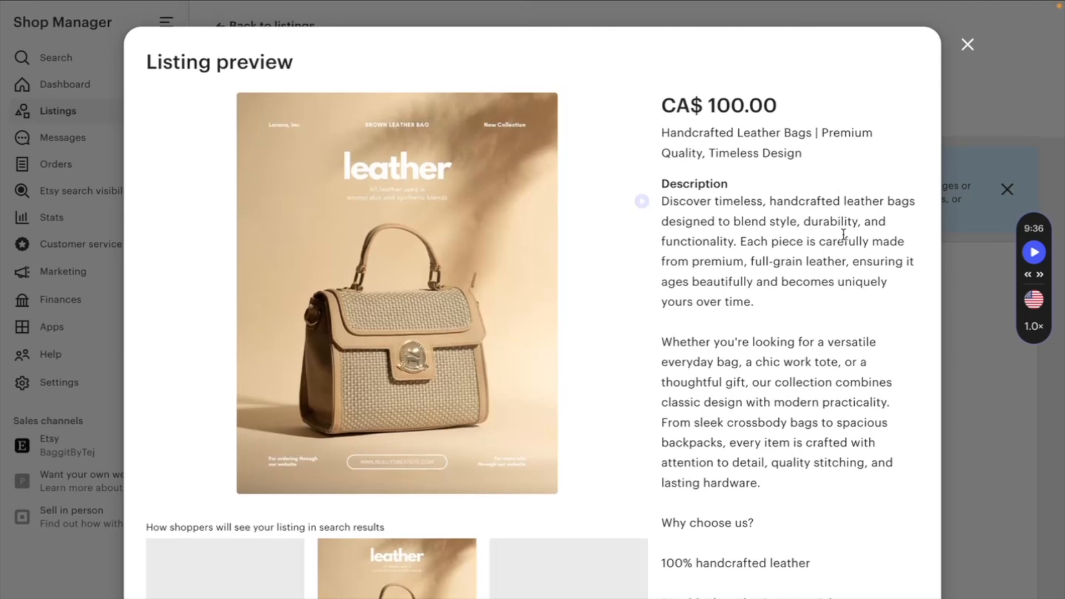
scroll(758, 249, down, 5)
scroll(757, 238, up, 5)
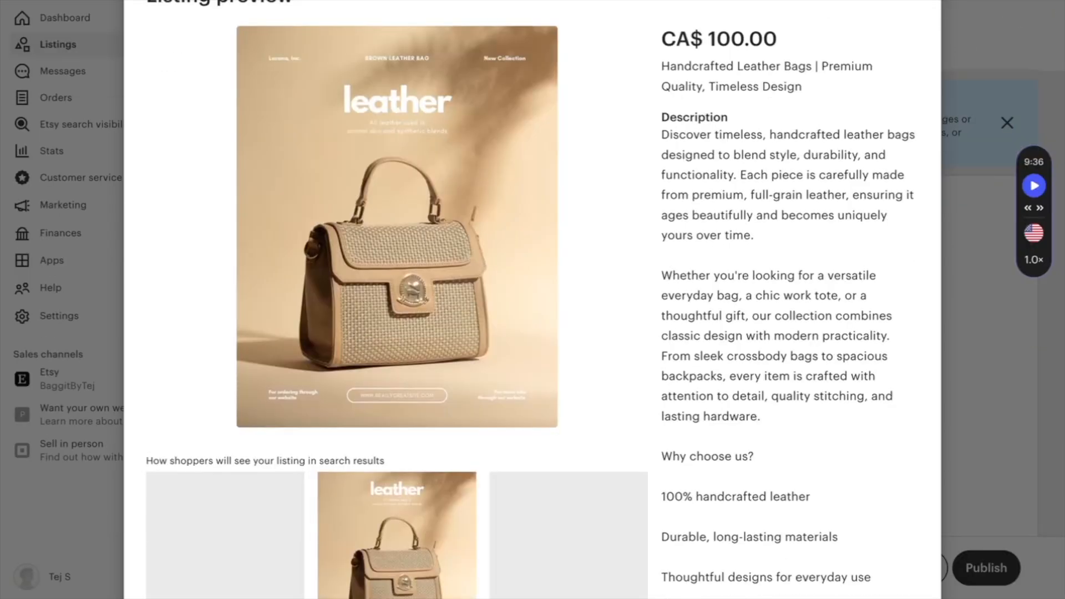
key(Escape)
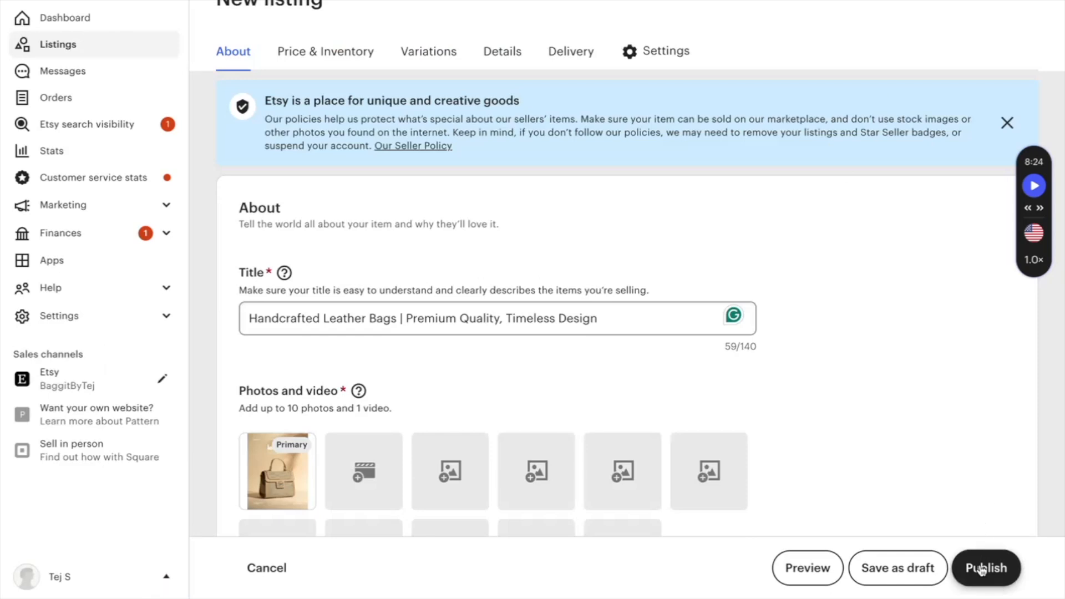
- Save the listing as a draft
click(902, 579)
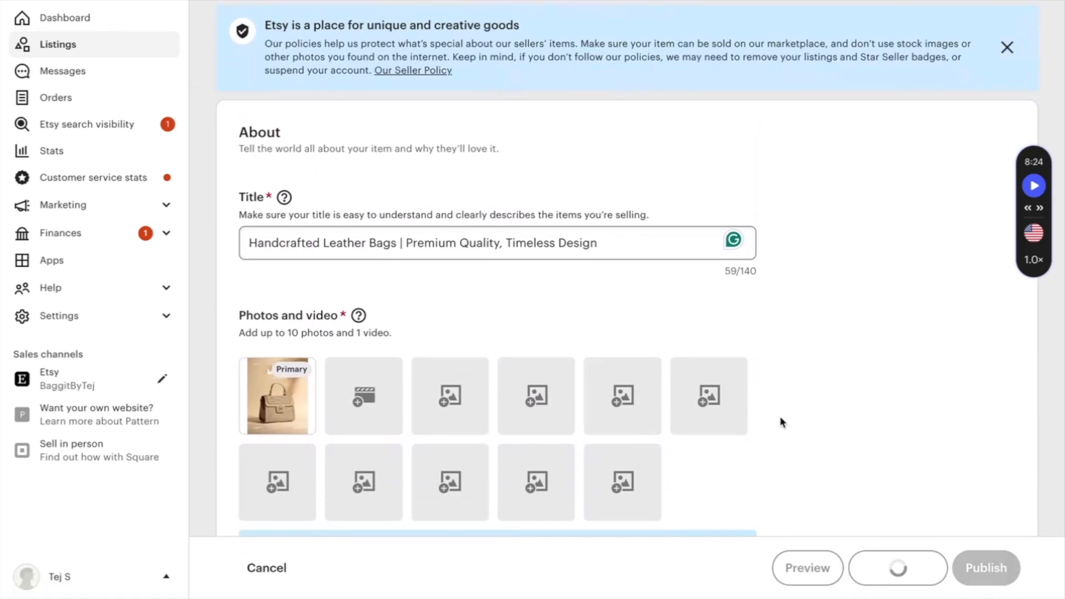